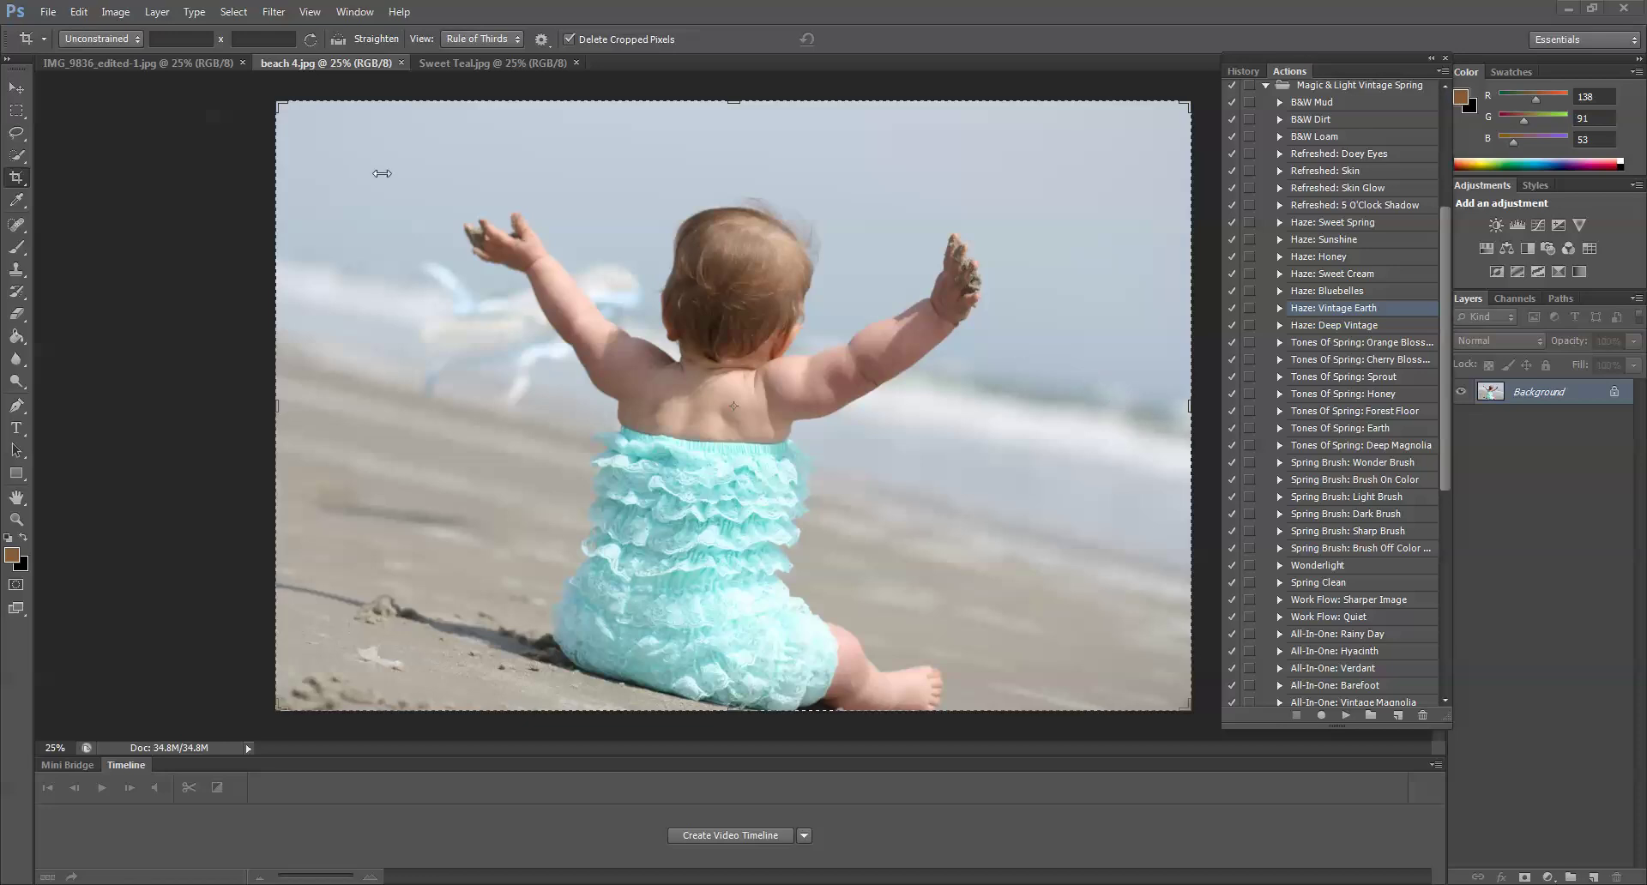
Step: Place Sweet Teal.jpg into beach 4.jpg as a layer and commit it
click(49, 12)
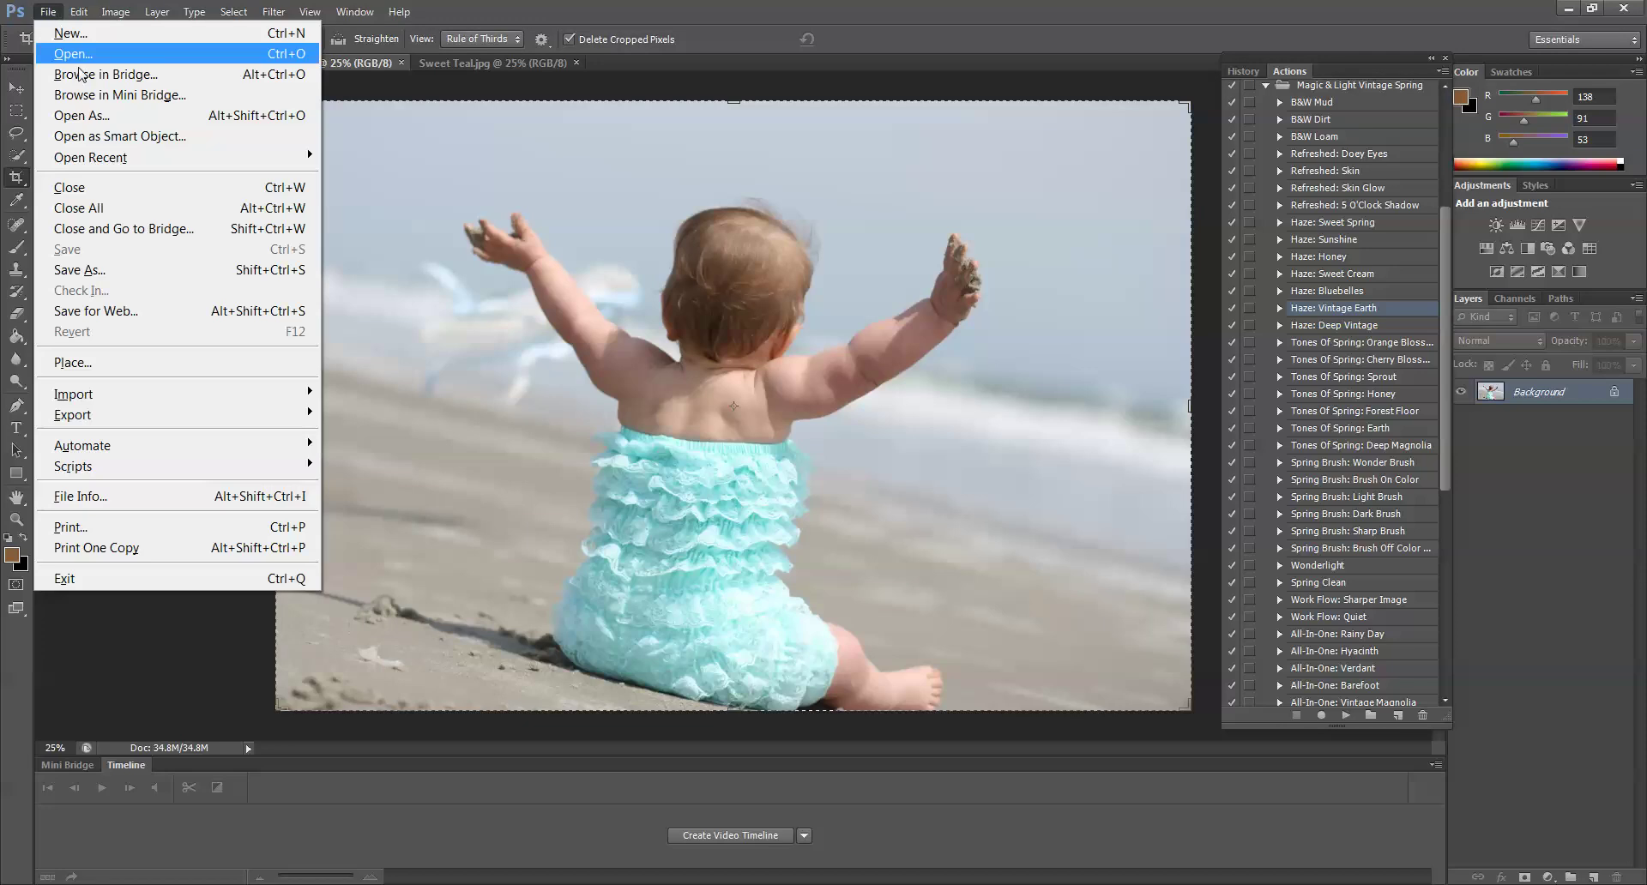
click(178, 370)
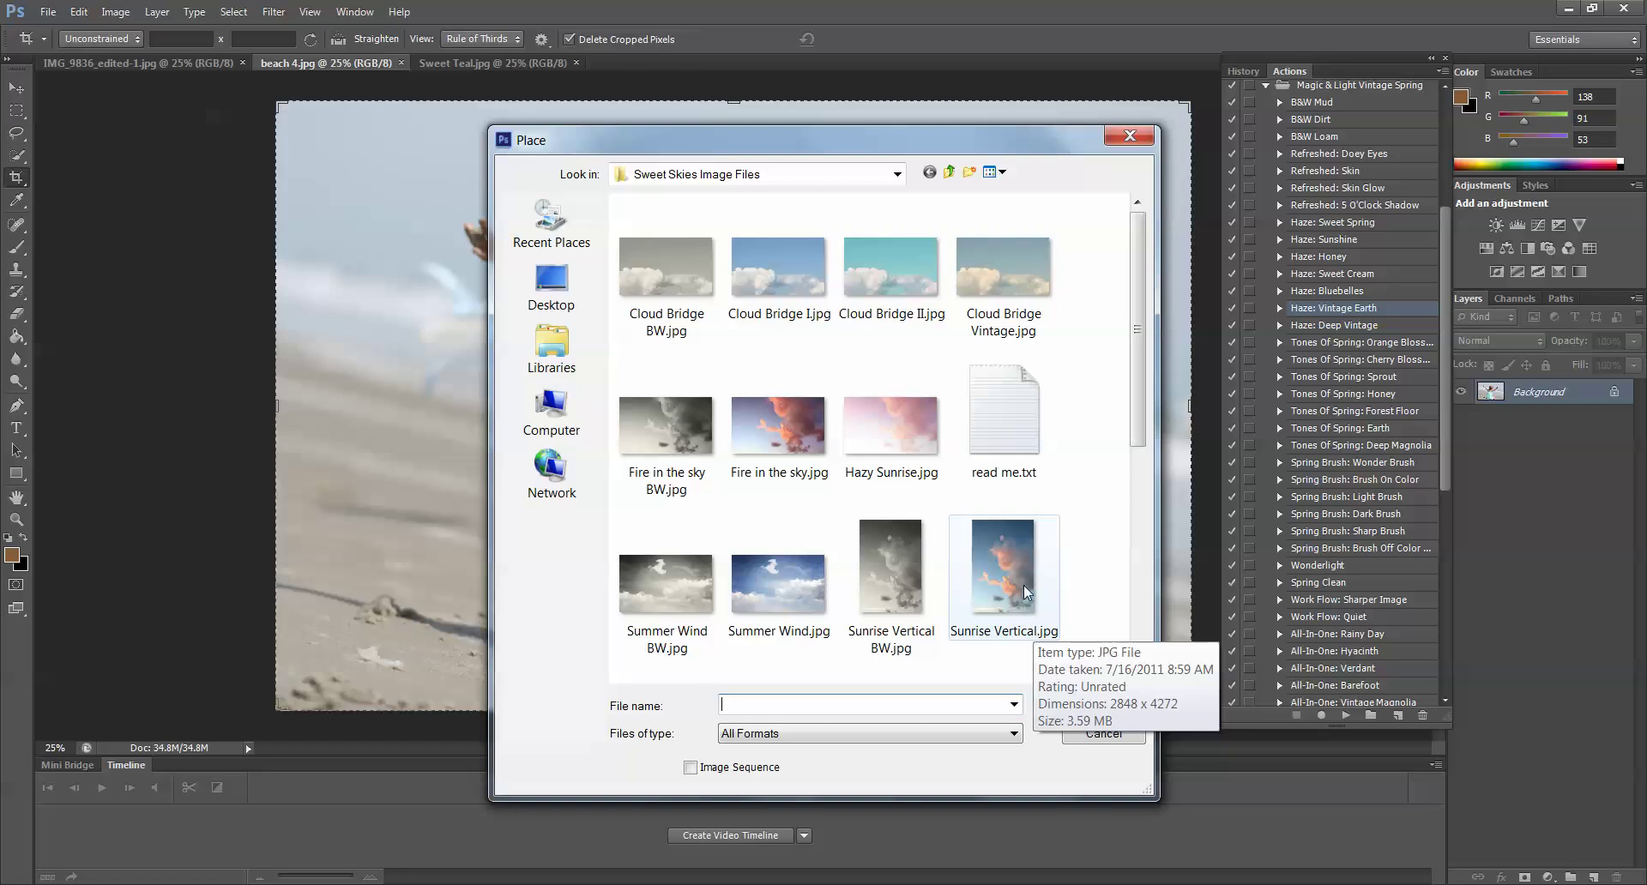
click(1137, 674)
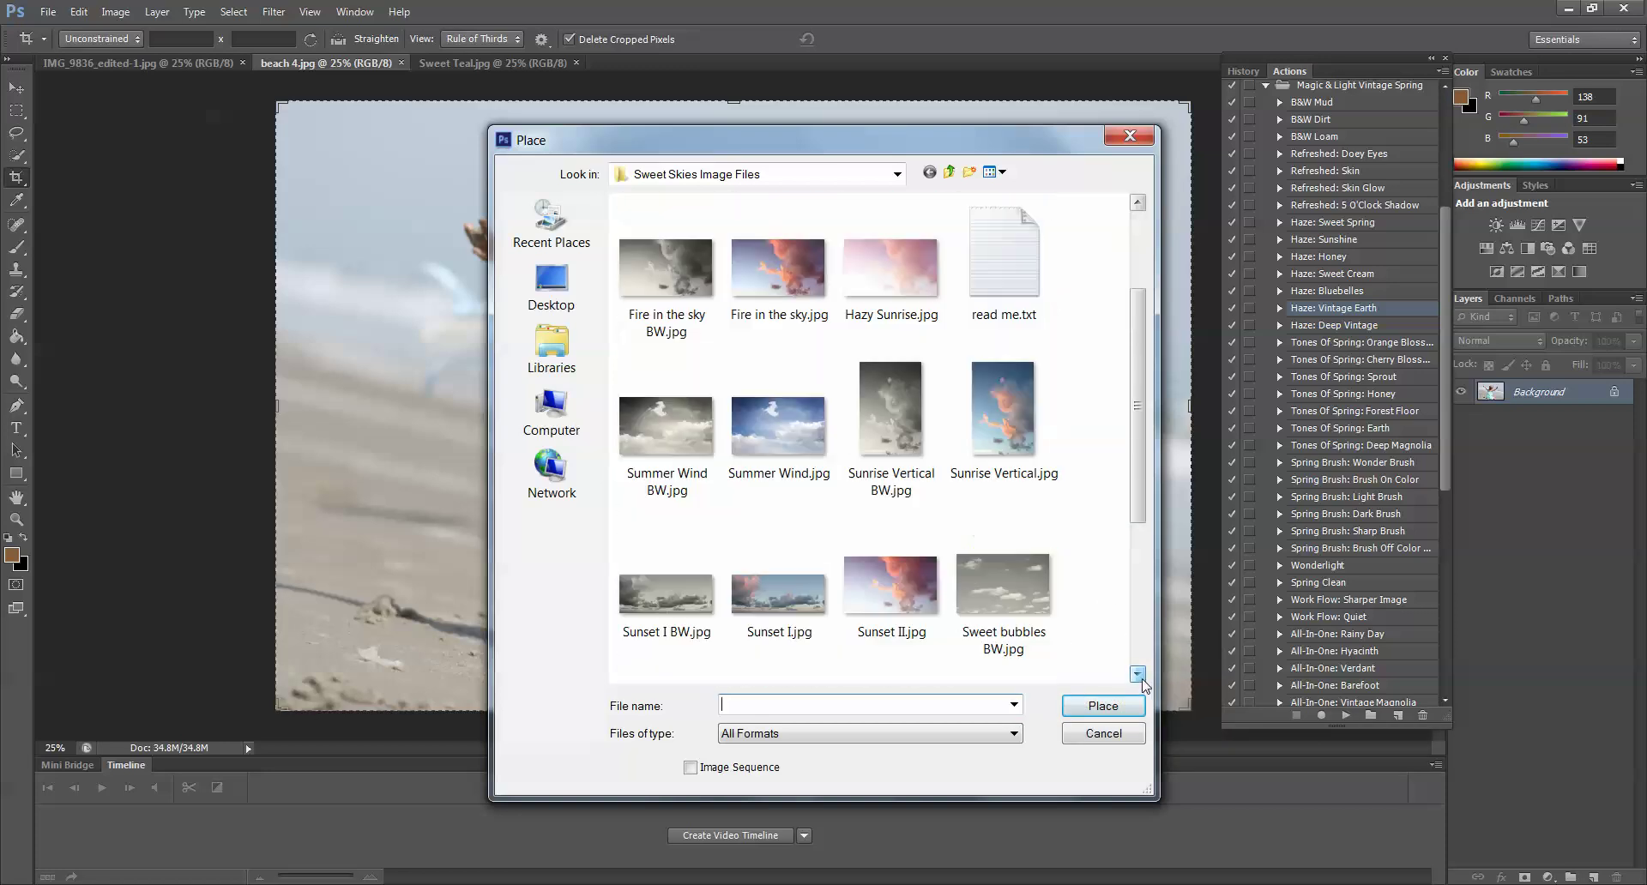
drag(1141, 680, 1142, 680)
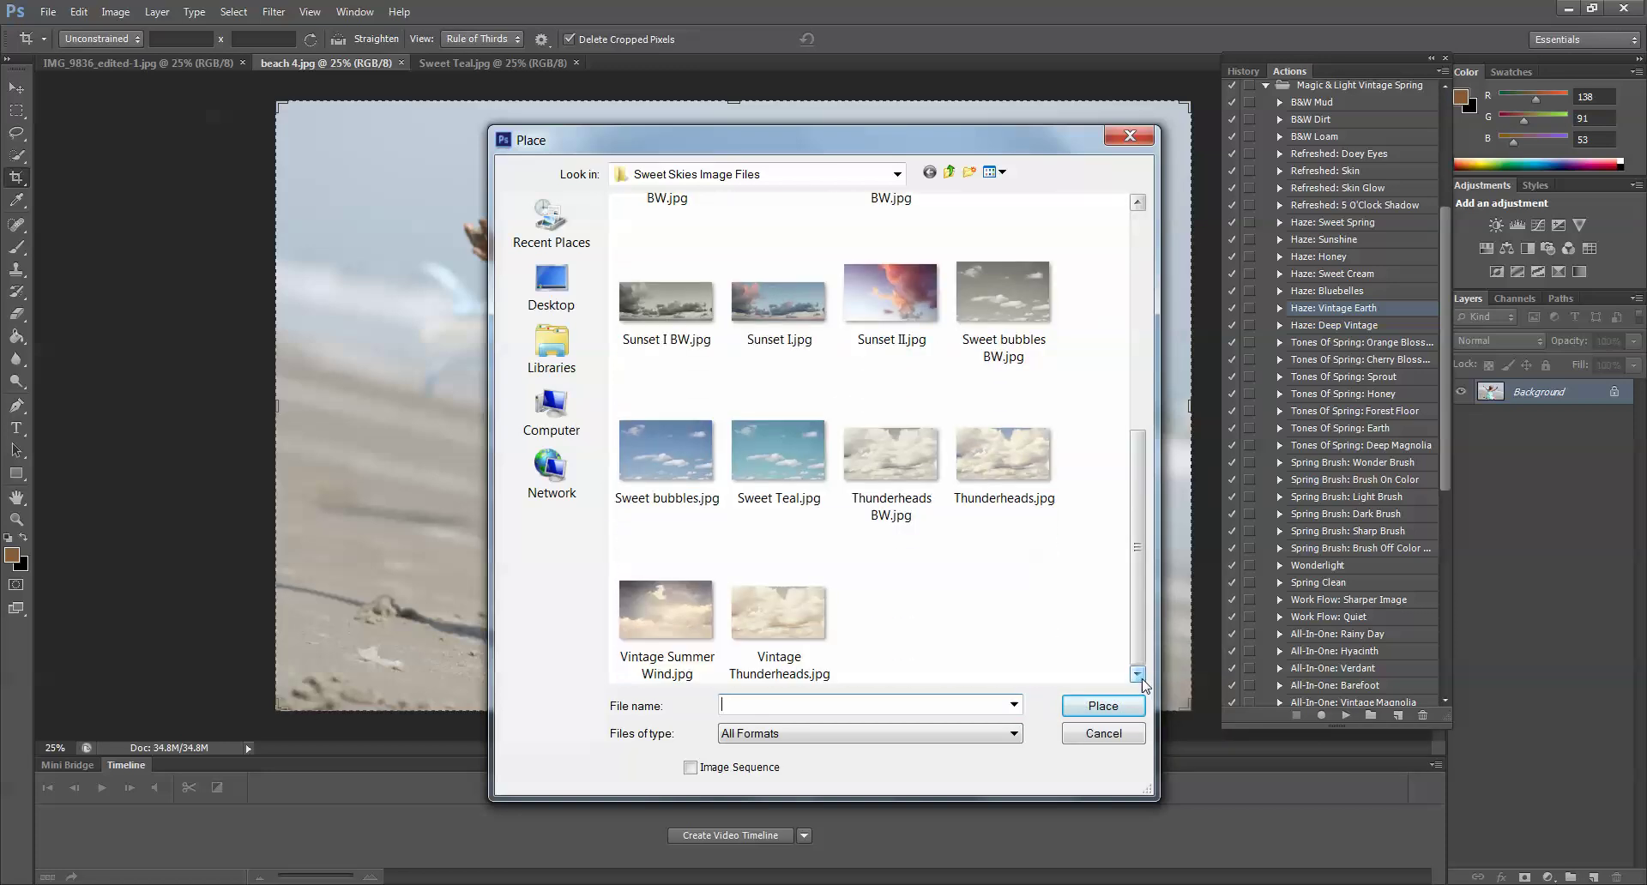
double_click(801, 455)
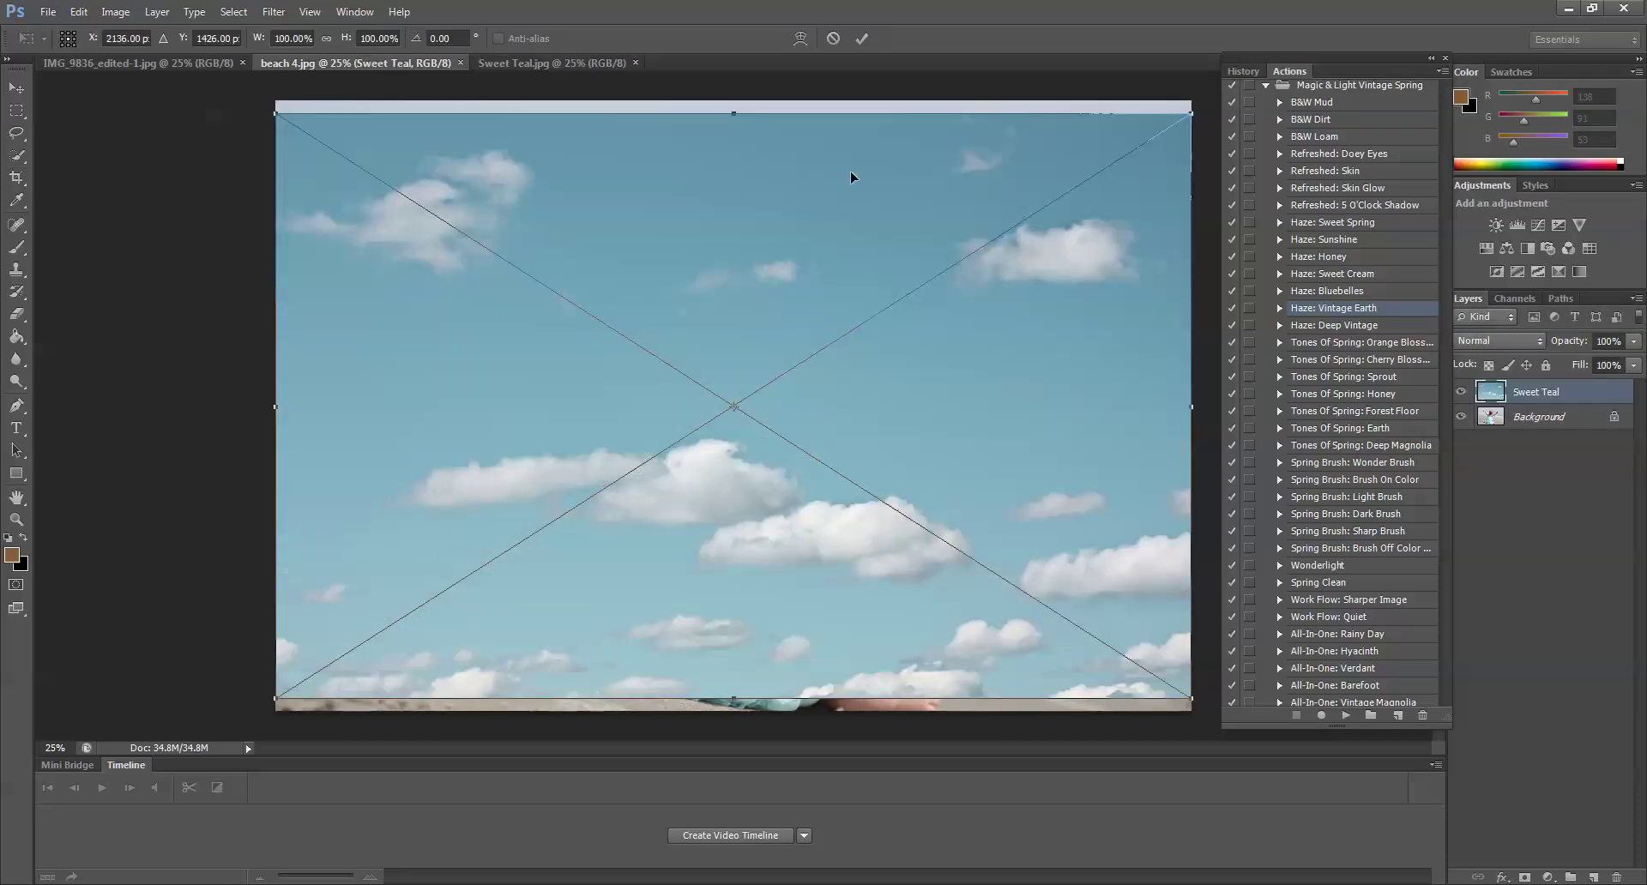
click(862, 38)
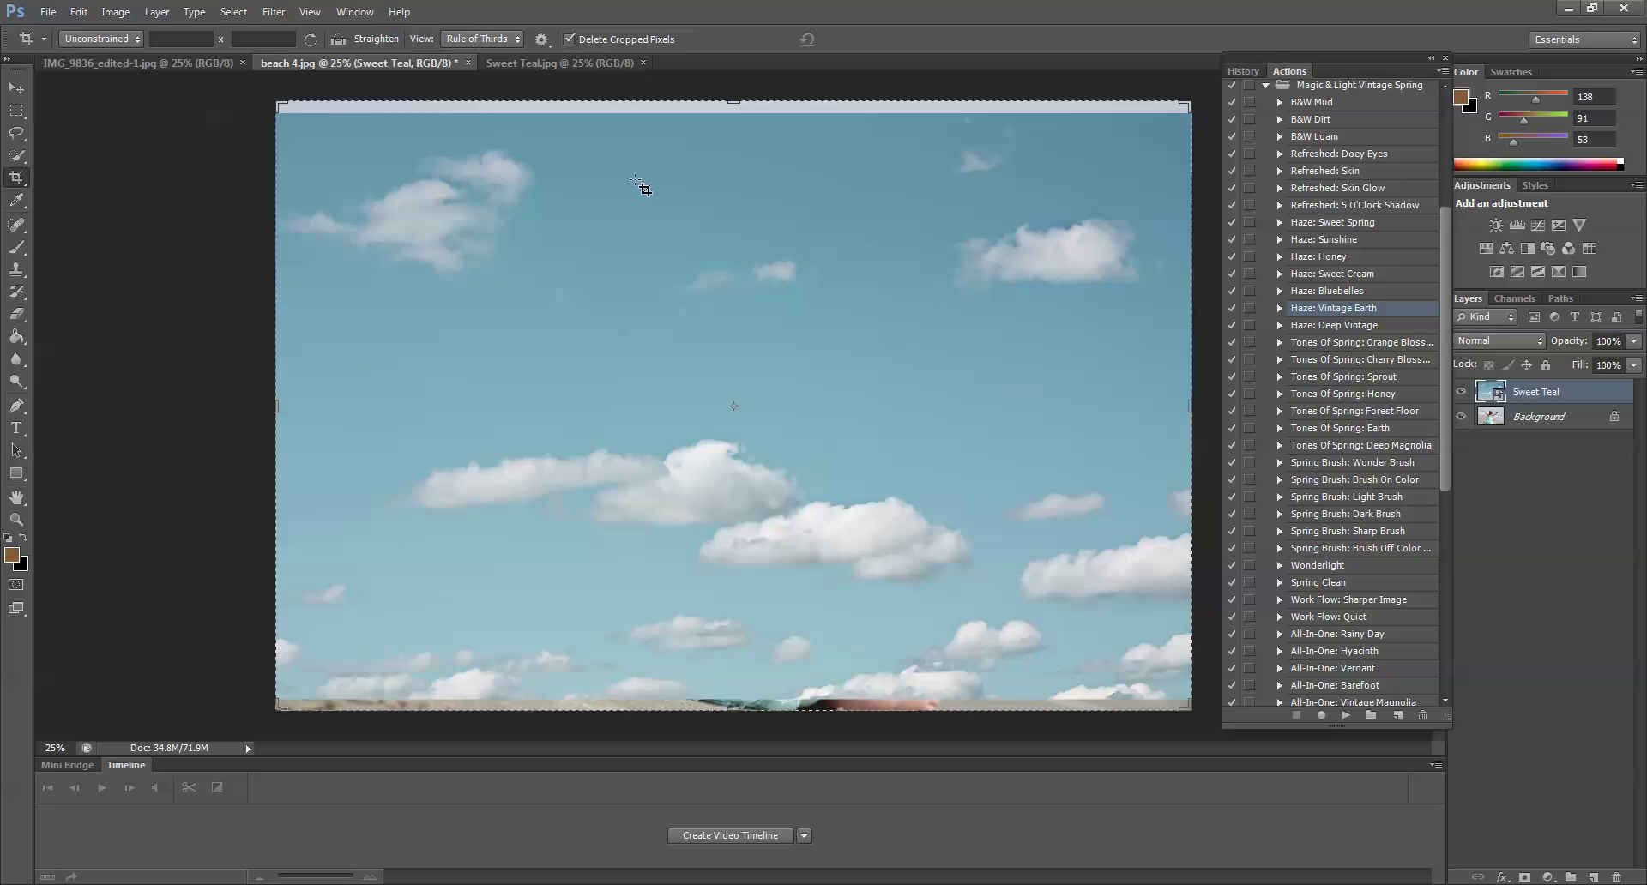
Step: Move the Sweet Teal sky layer up and slightly left, then rotate it about 18.64°
click(18, 91)
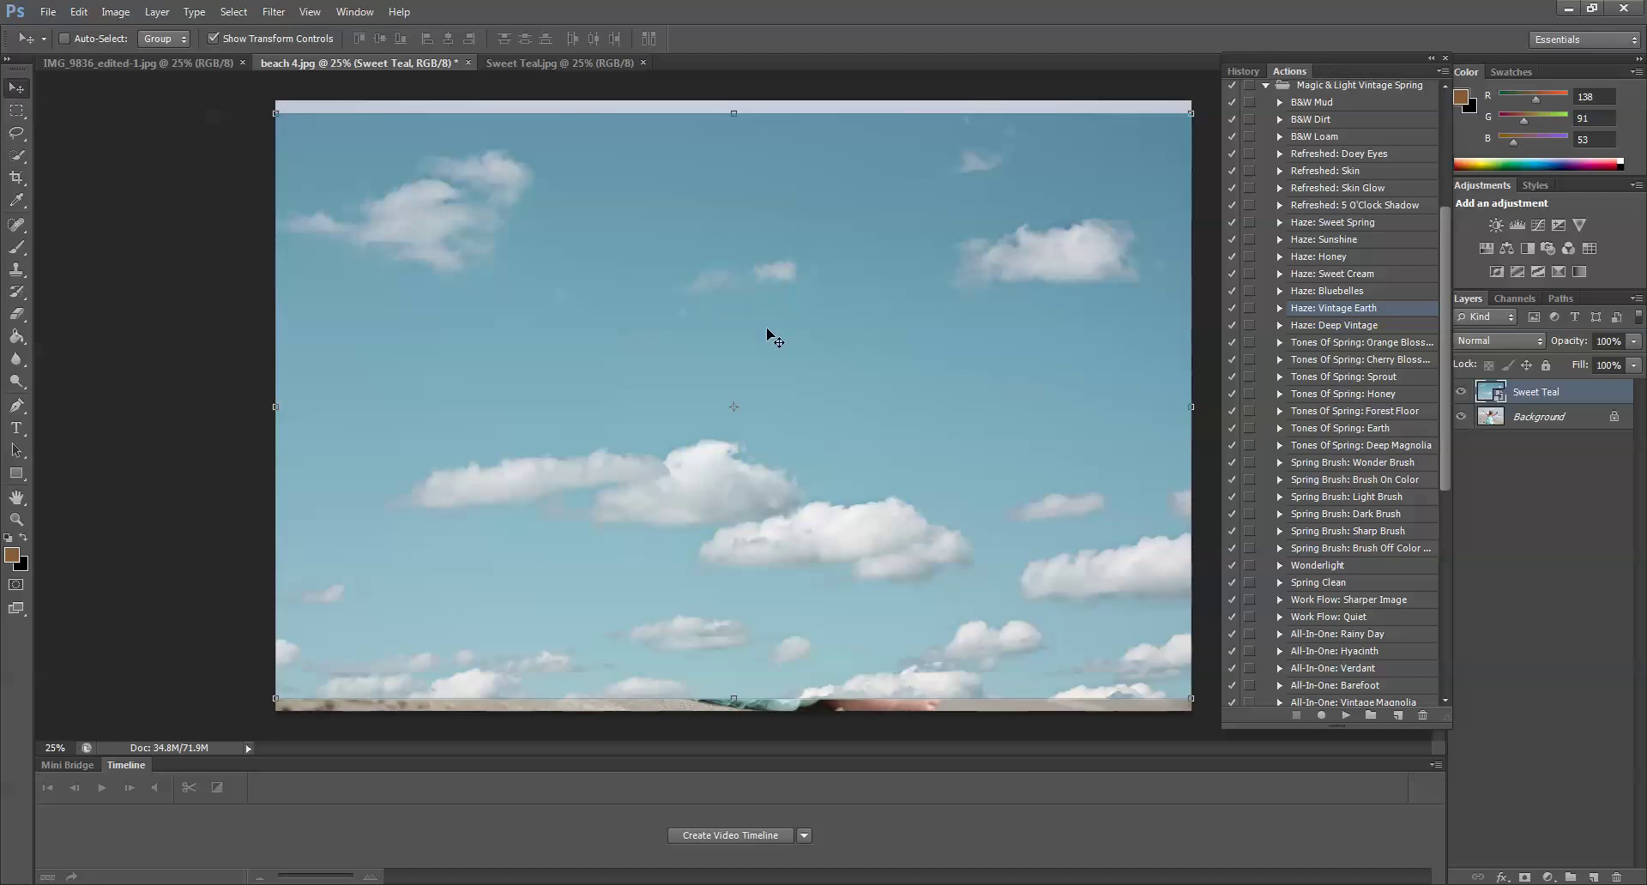
drag(911, 493, 911, 122)
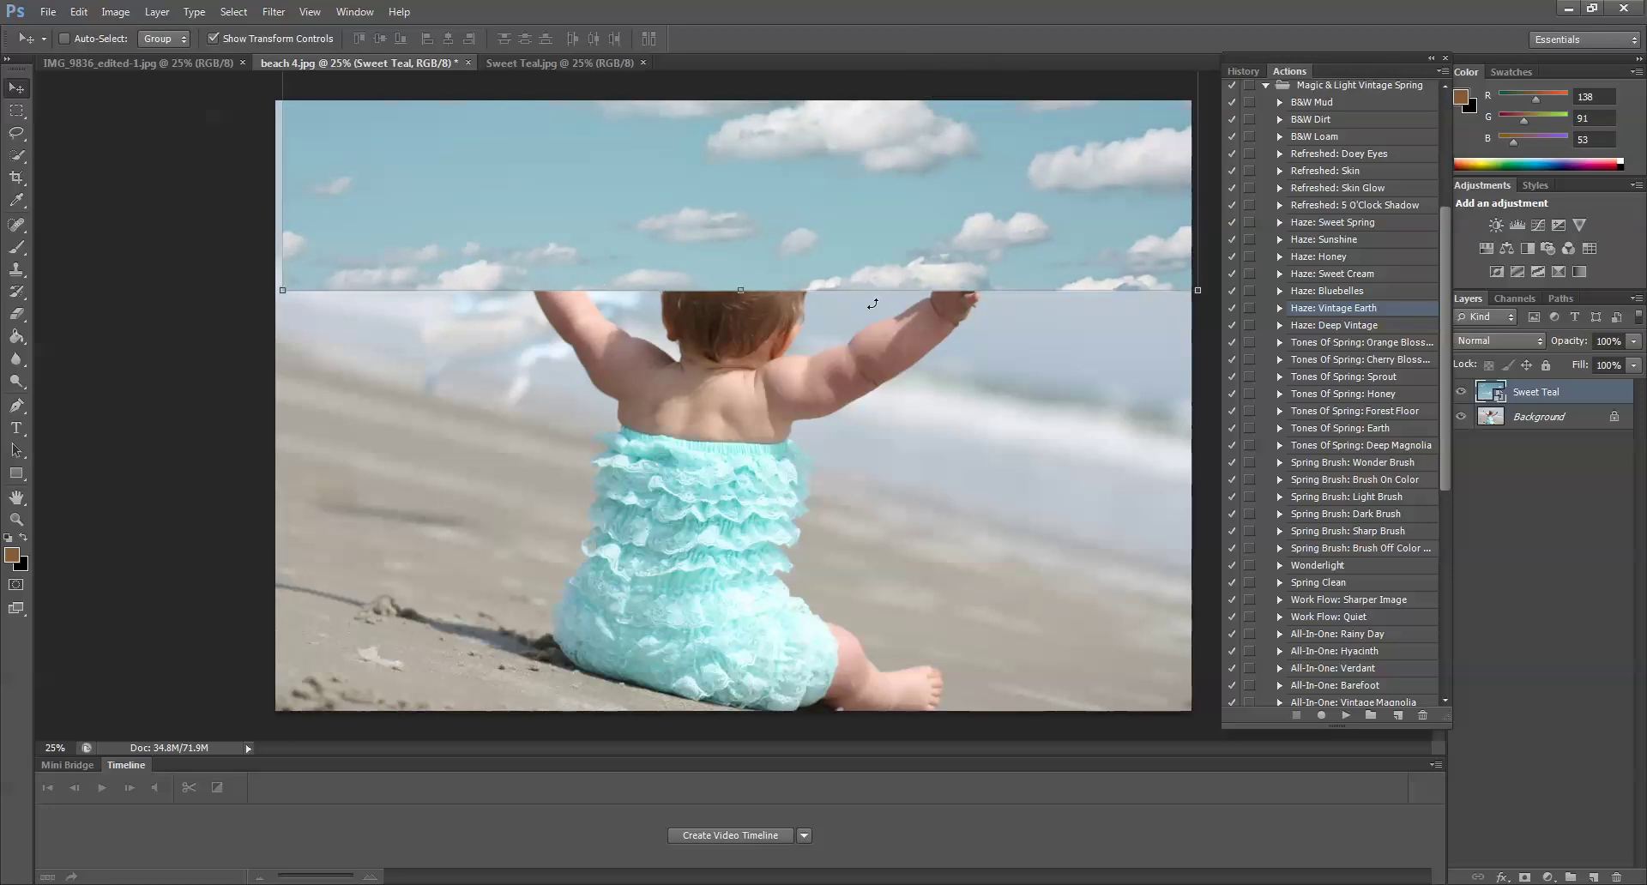
drag(844, 261, 827, 249)
drag(733, 302, 628, 317)
Step: Re-tilt the sky layer to 8.46°, scale it to 103.69%, align it with the horizon, and commit
drag(700, 202, 804, 220)
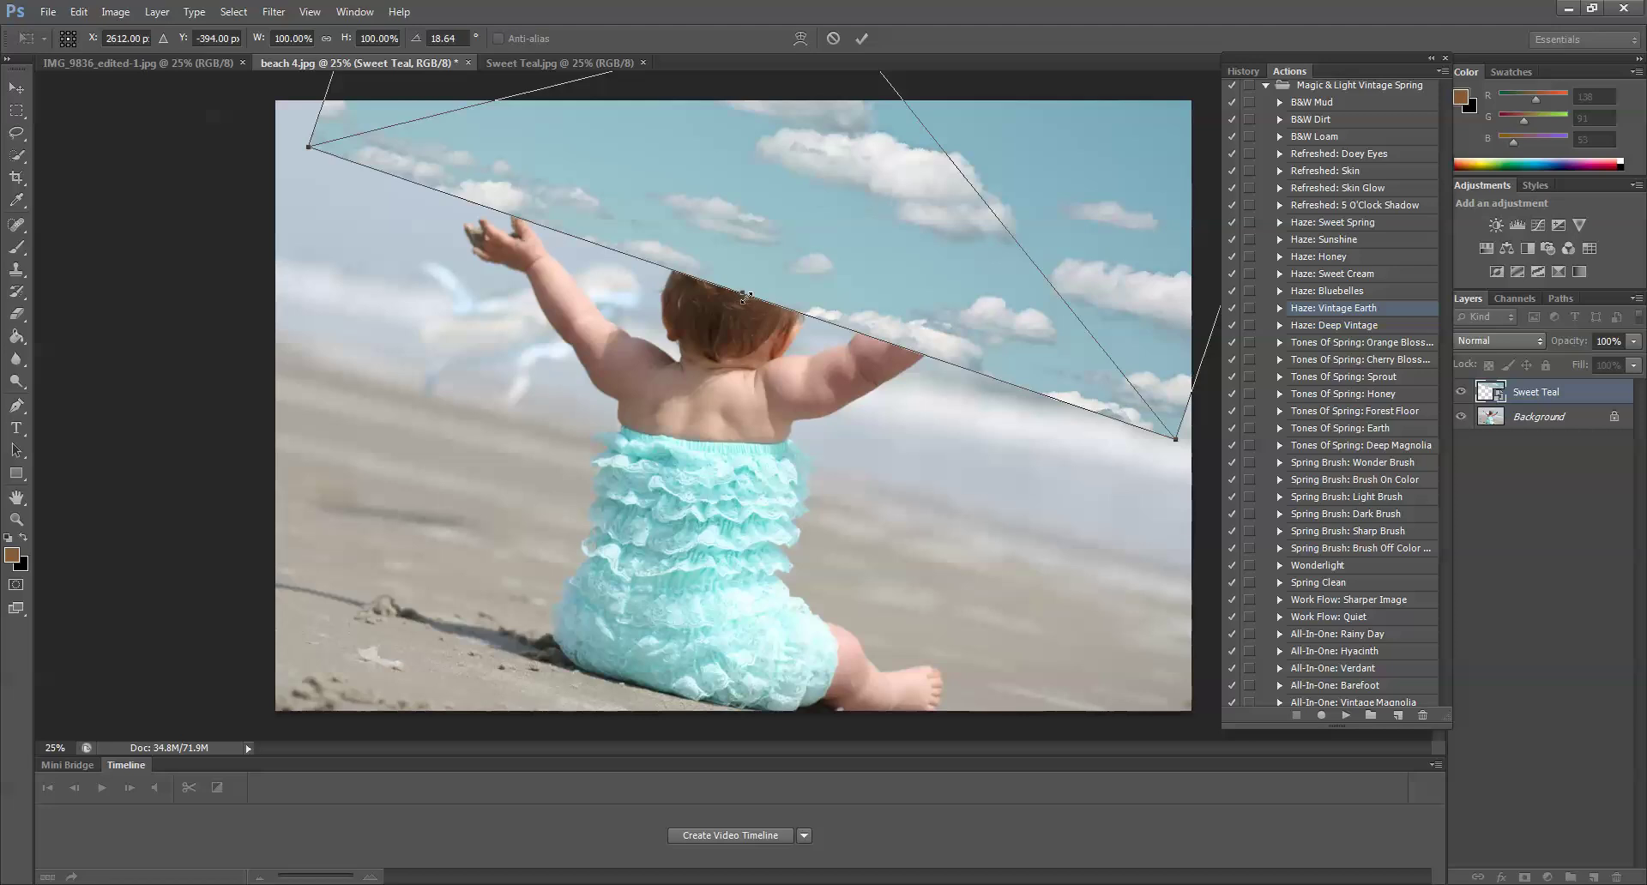
drag(732, 304, 783, 316)
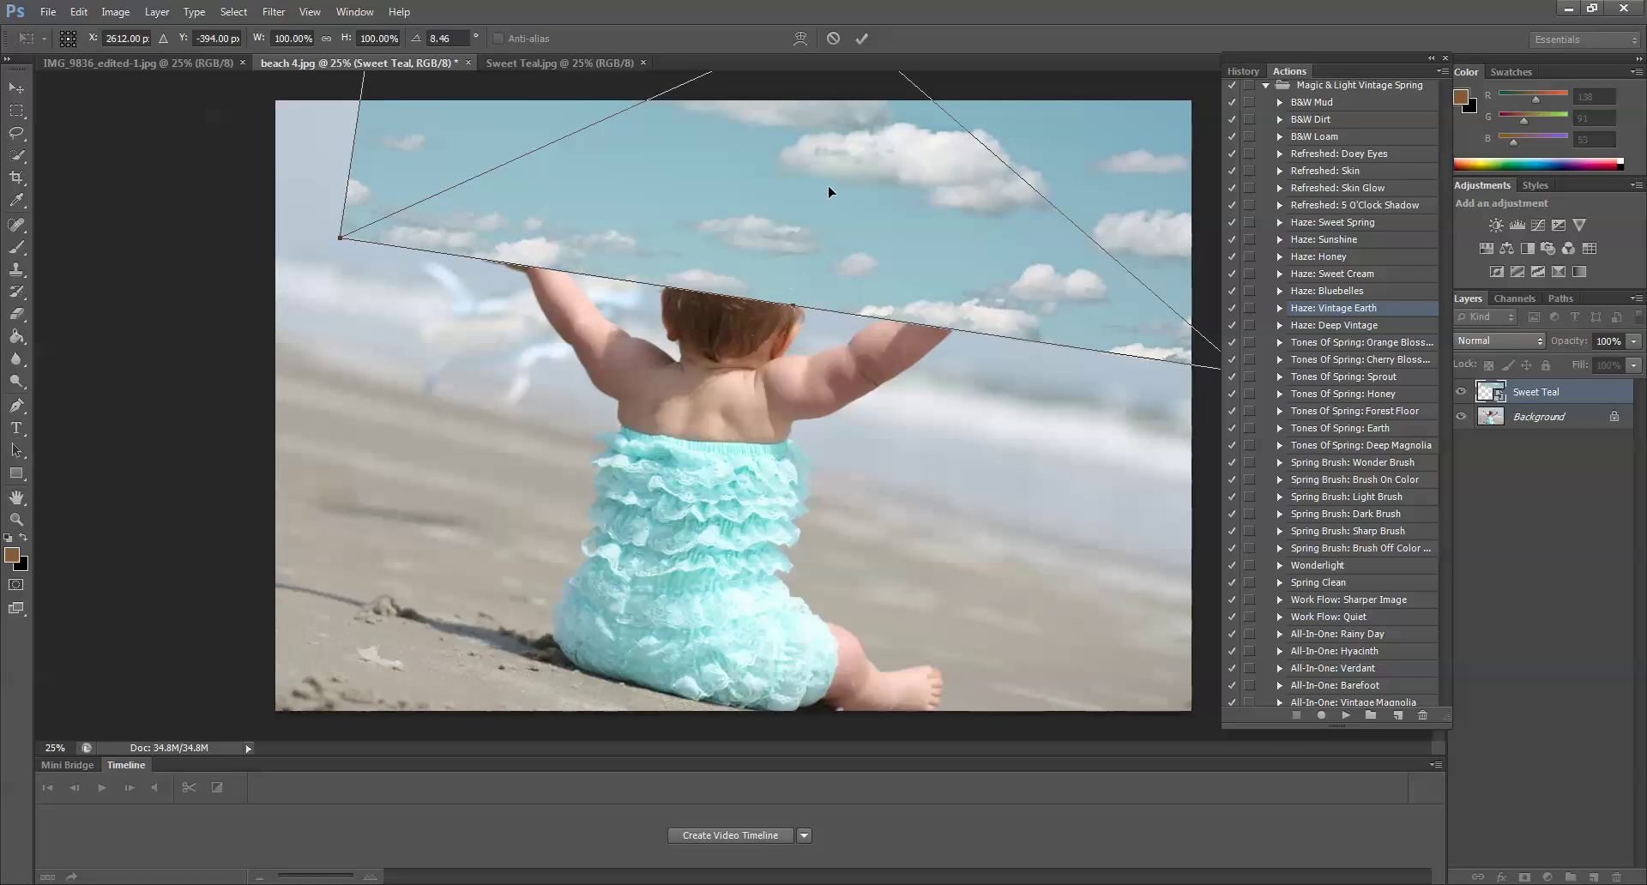
drag(774, 179, 757, 179)
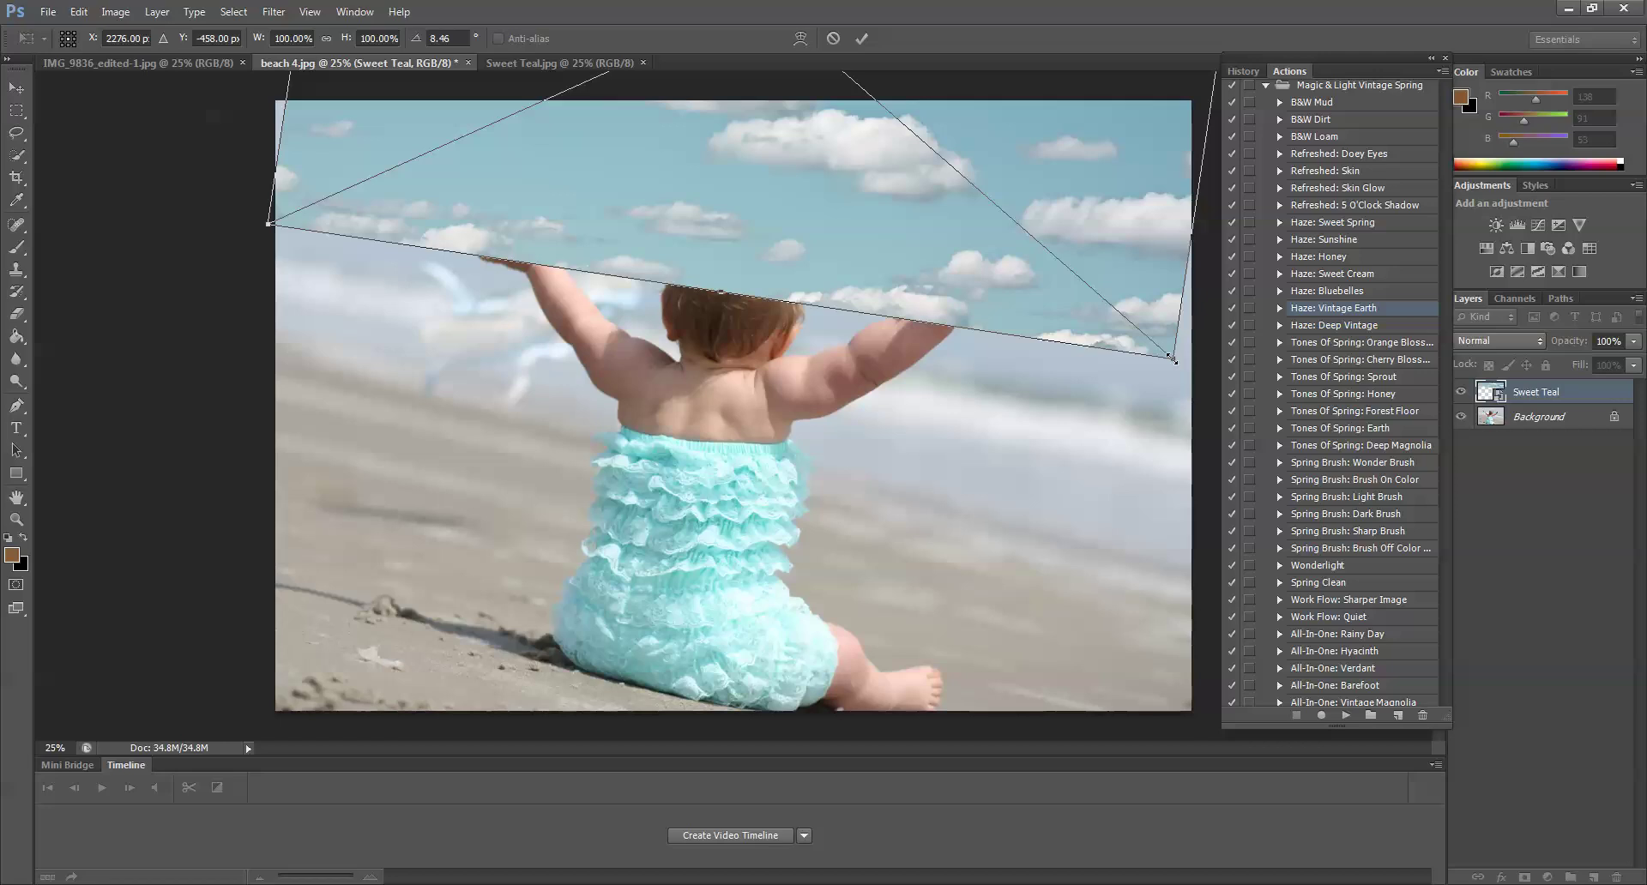
drag(1172, 358, 1203, 384)
mouse_move(944, 251)
mouse_down()
mouse_move(958, 186)
mouse_move(935, 264)
mouse_up()
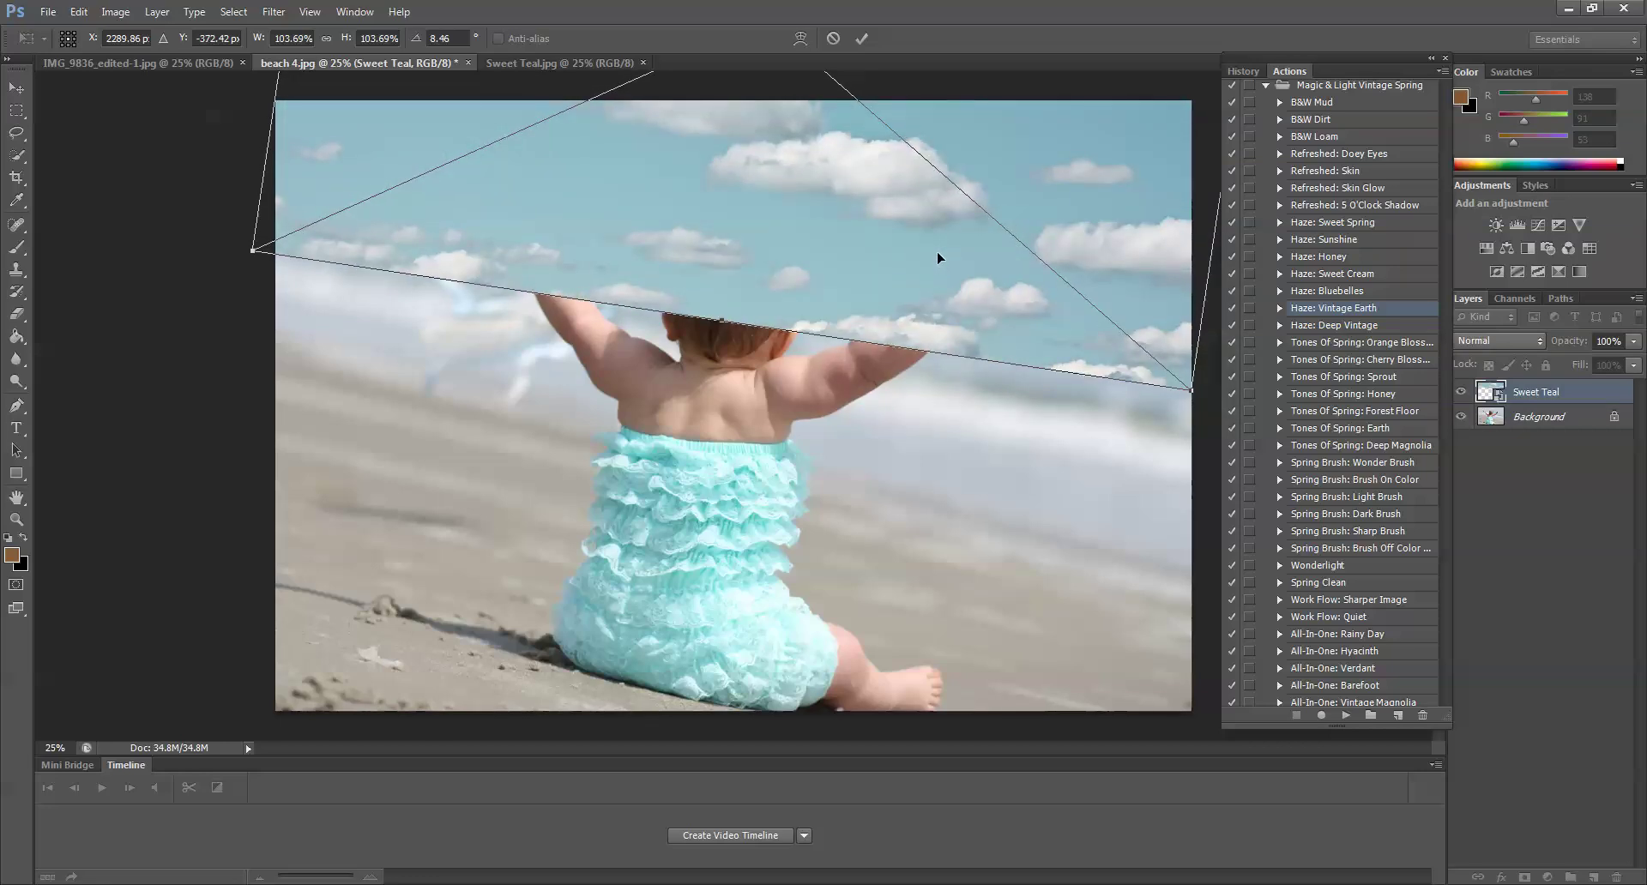
click(862, 38)
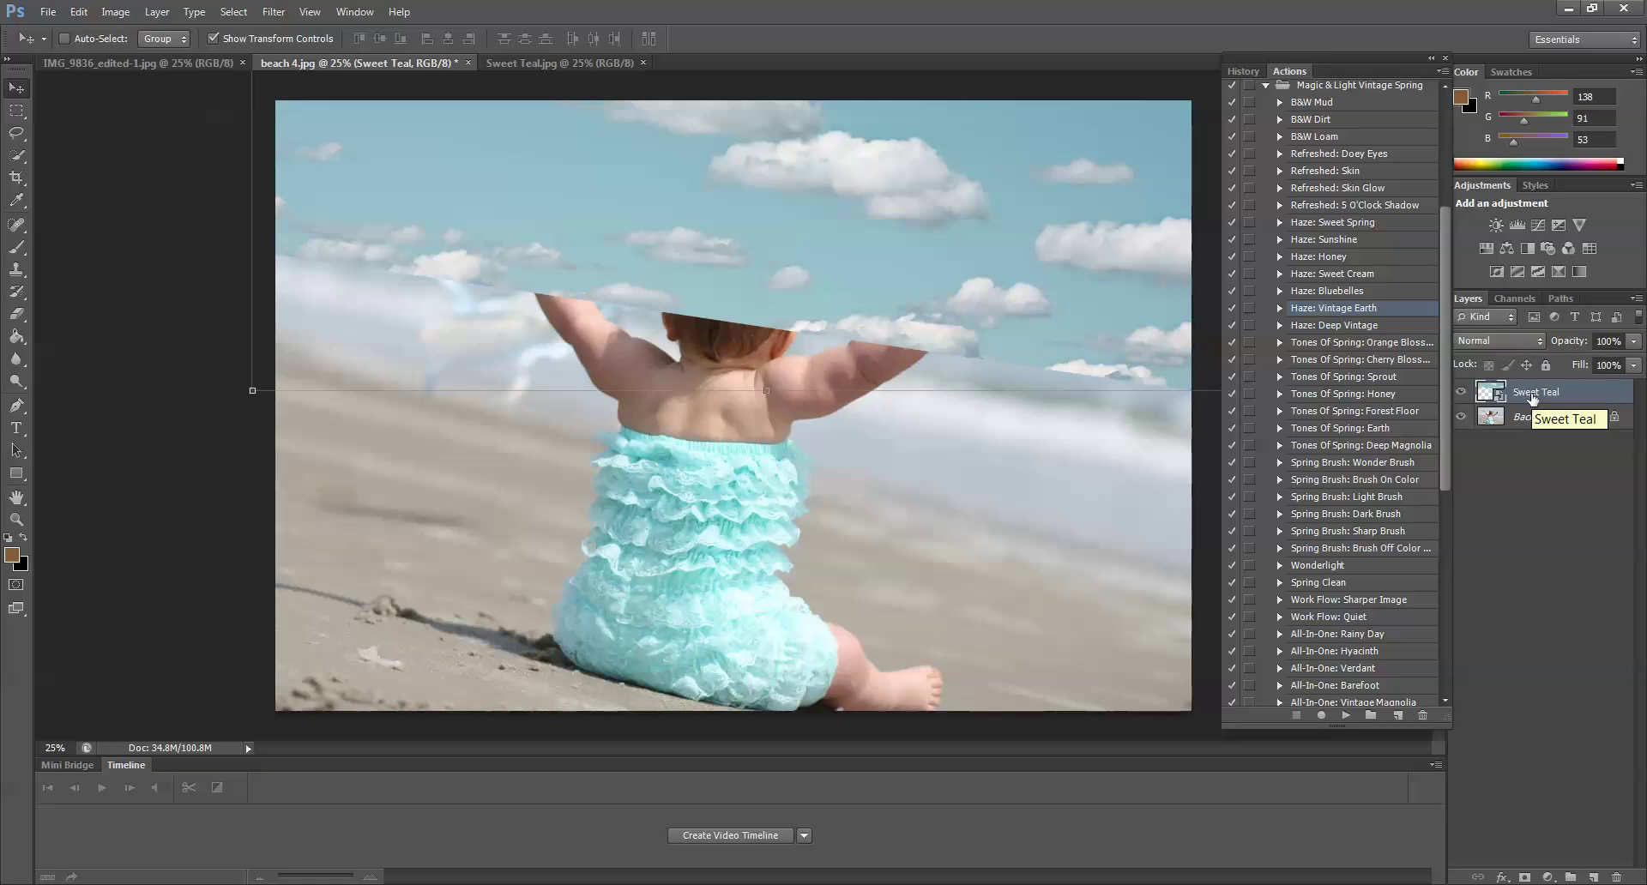
Step: Set the Sweet Teal layer's blend mode to Darker Color
click(1537, 341)
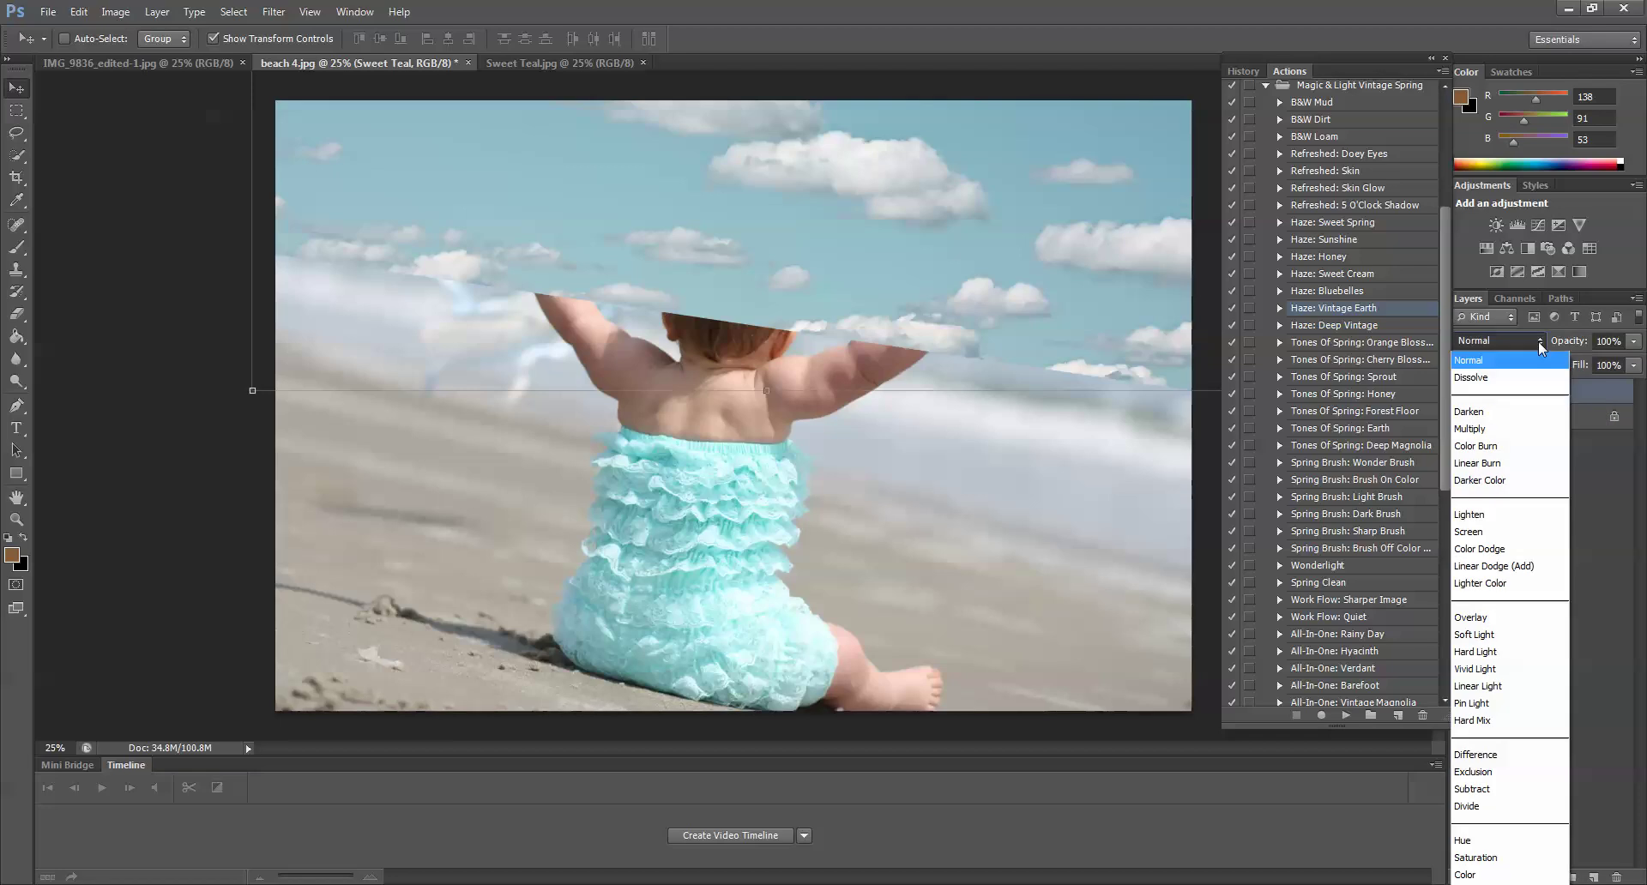
click(1513, 483)
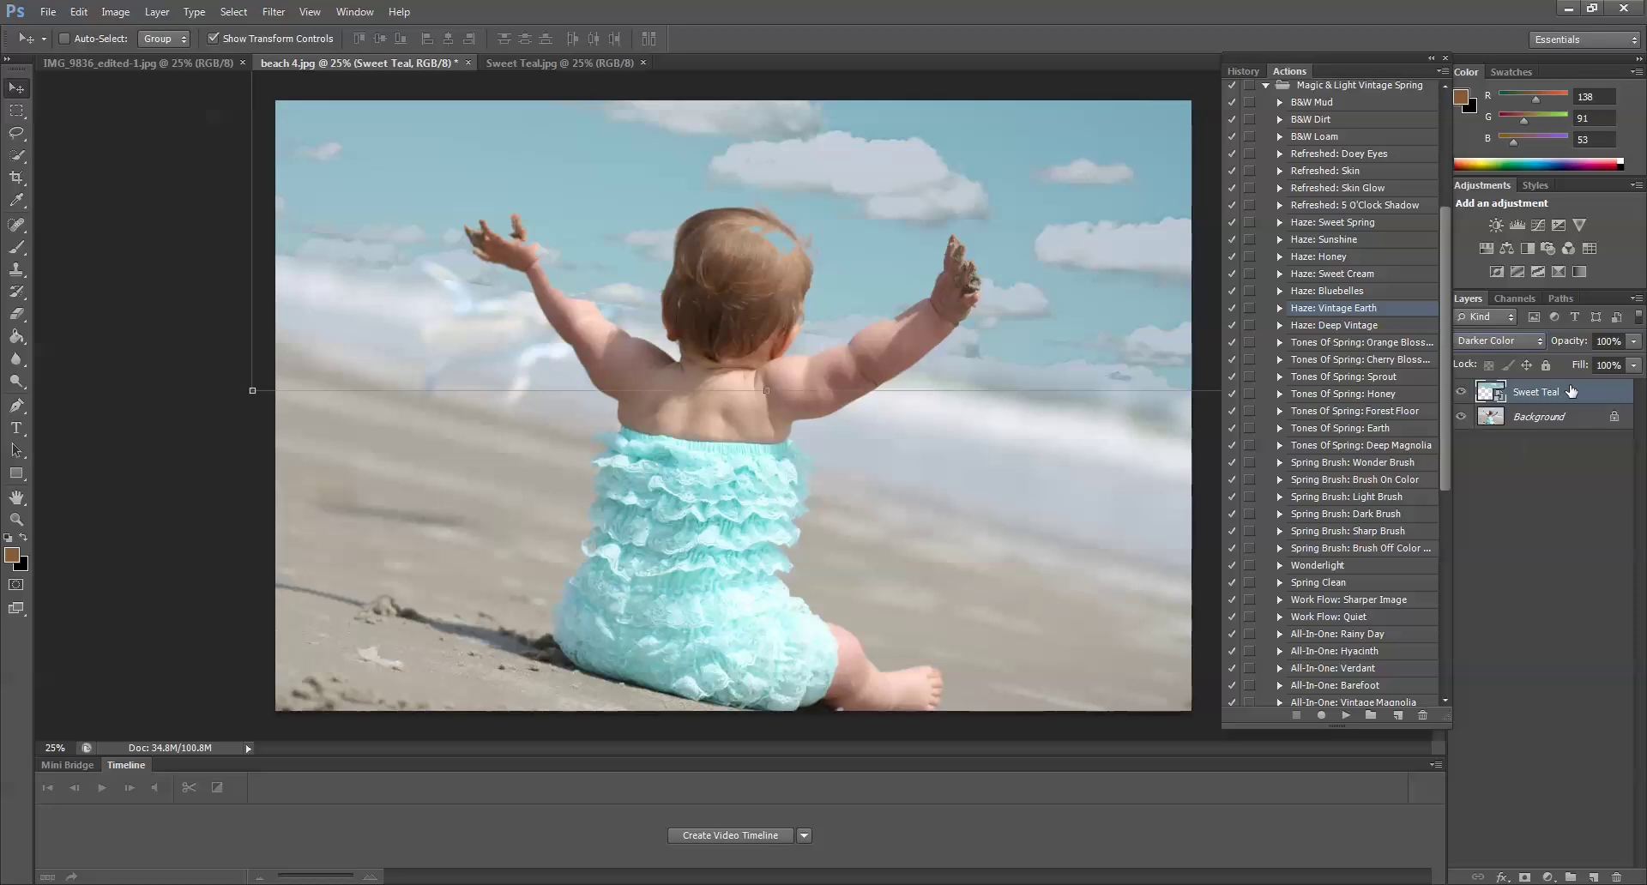
Step: Lower the Sweet Teal layer's opacity to 75%
click(1633, 365)
drag(1635, 366, 1606, 373)
click(1606, 370)
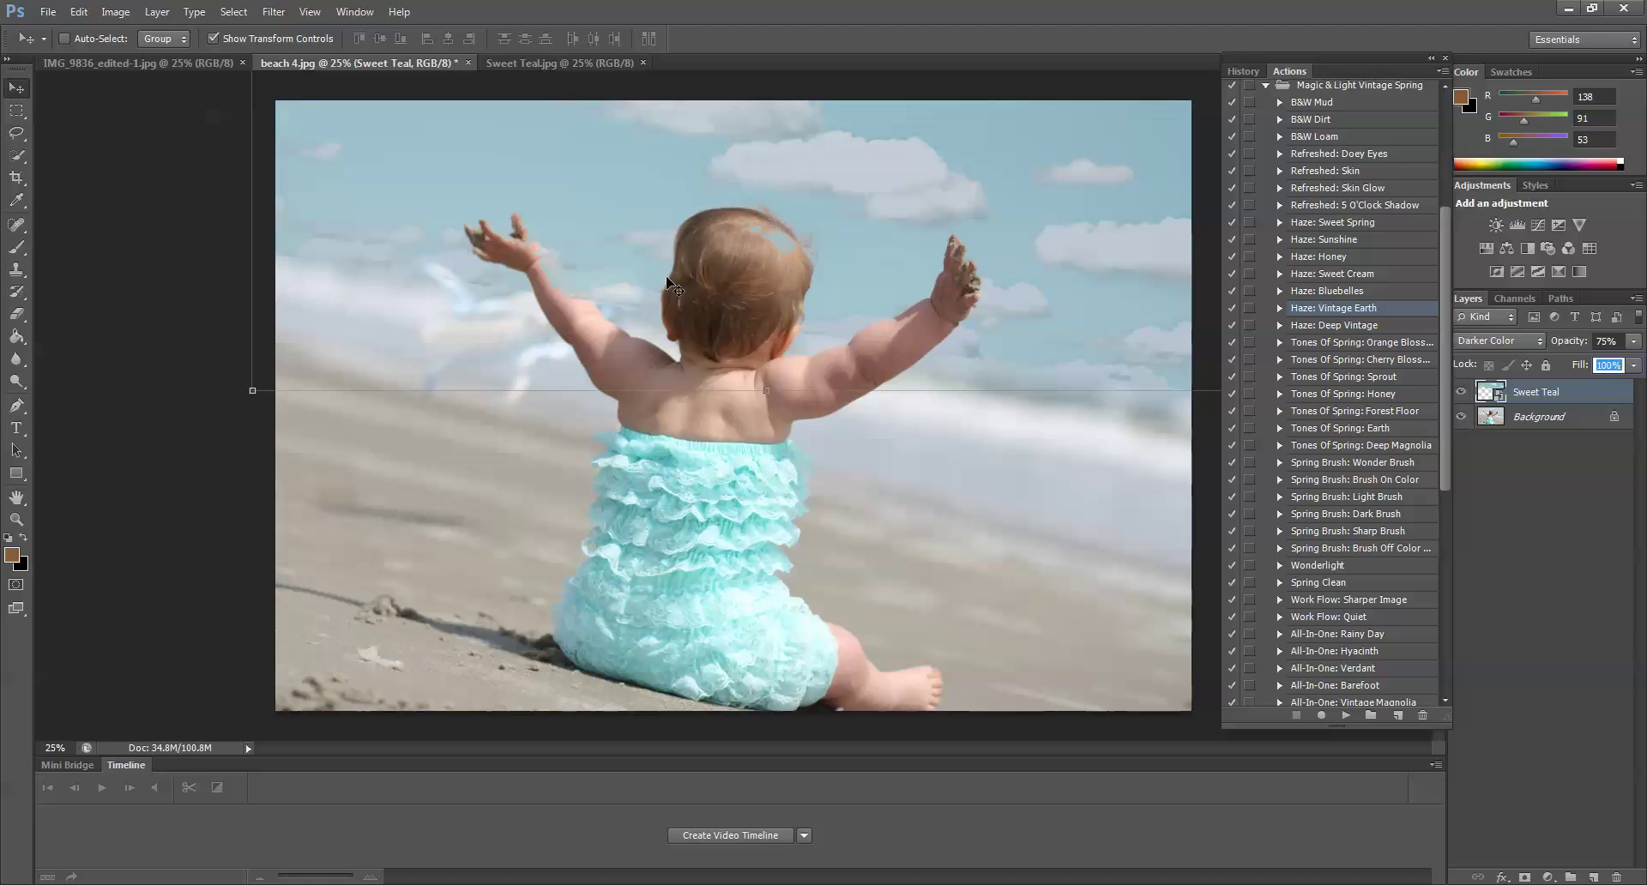
Step: Rasterize the Sweet Teal smart object for erasing and set eraser opacity to 85%
click(16, 314)
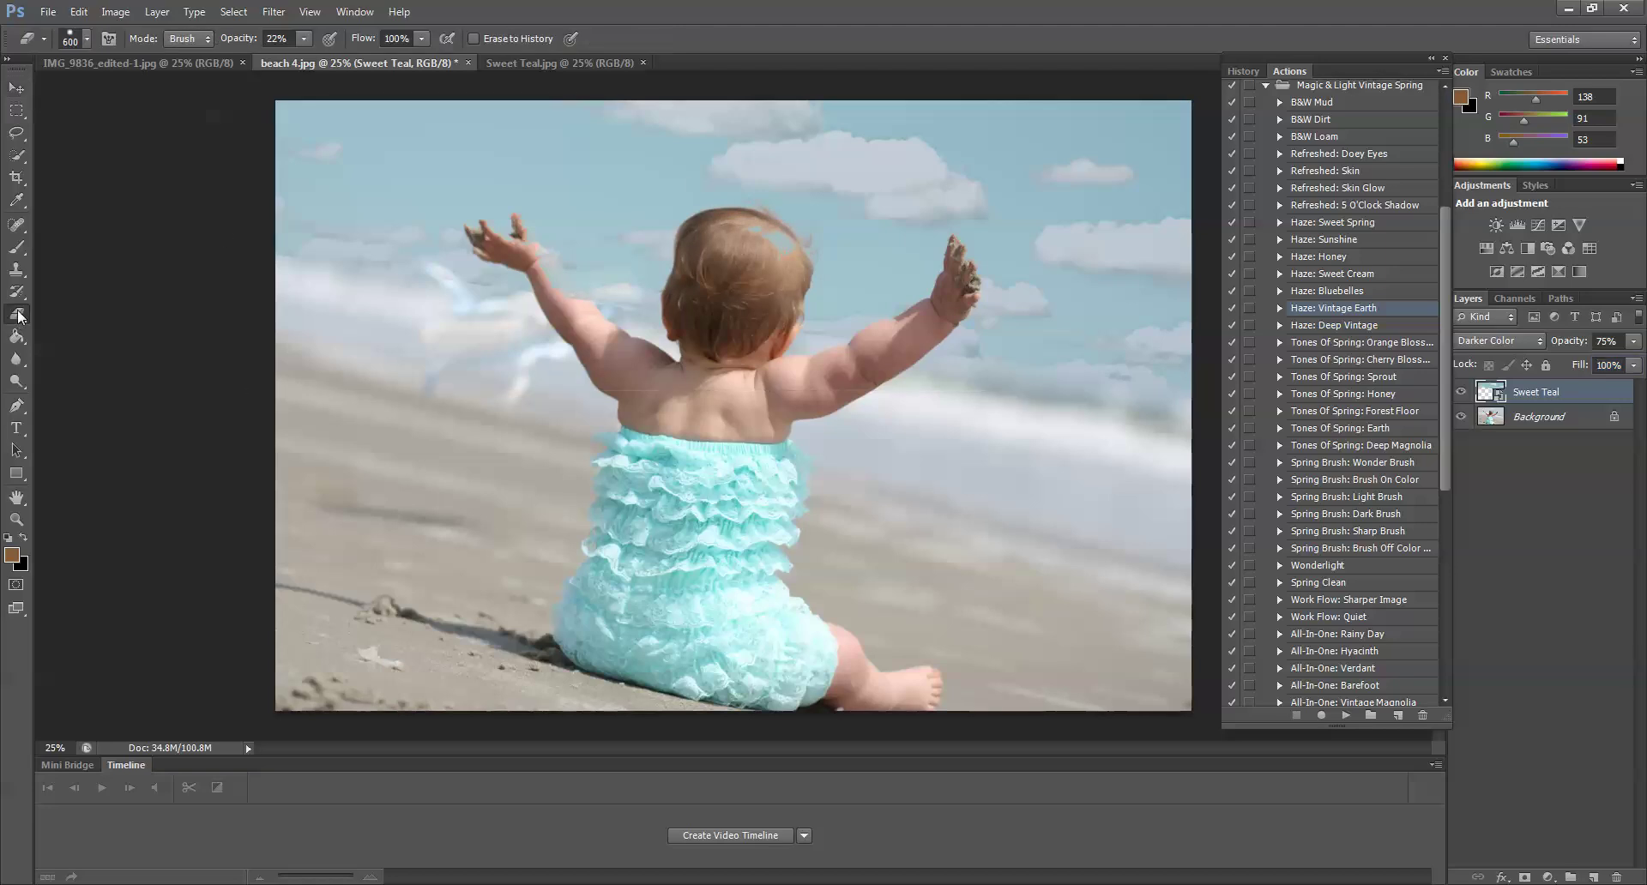
click(754, 271)
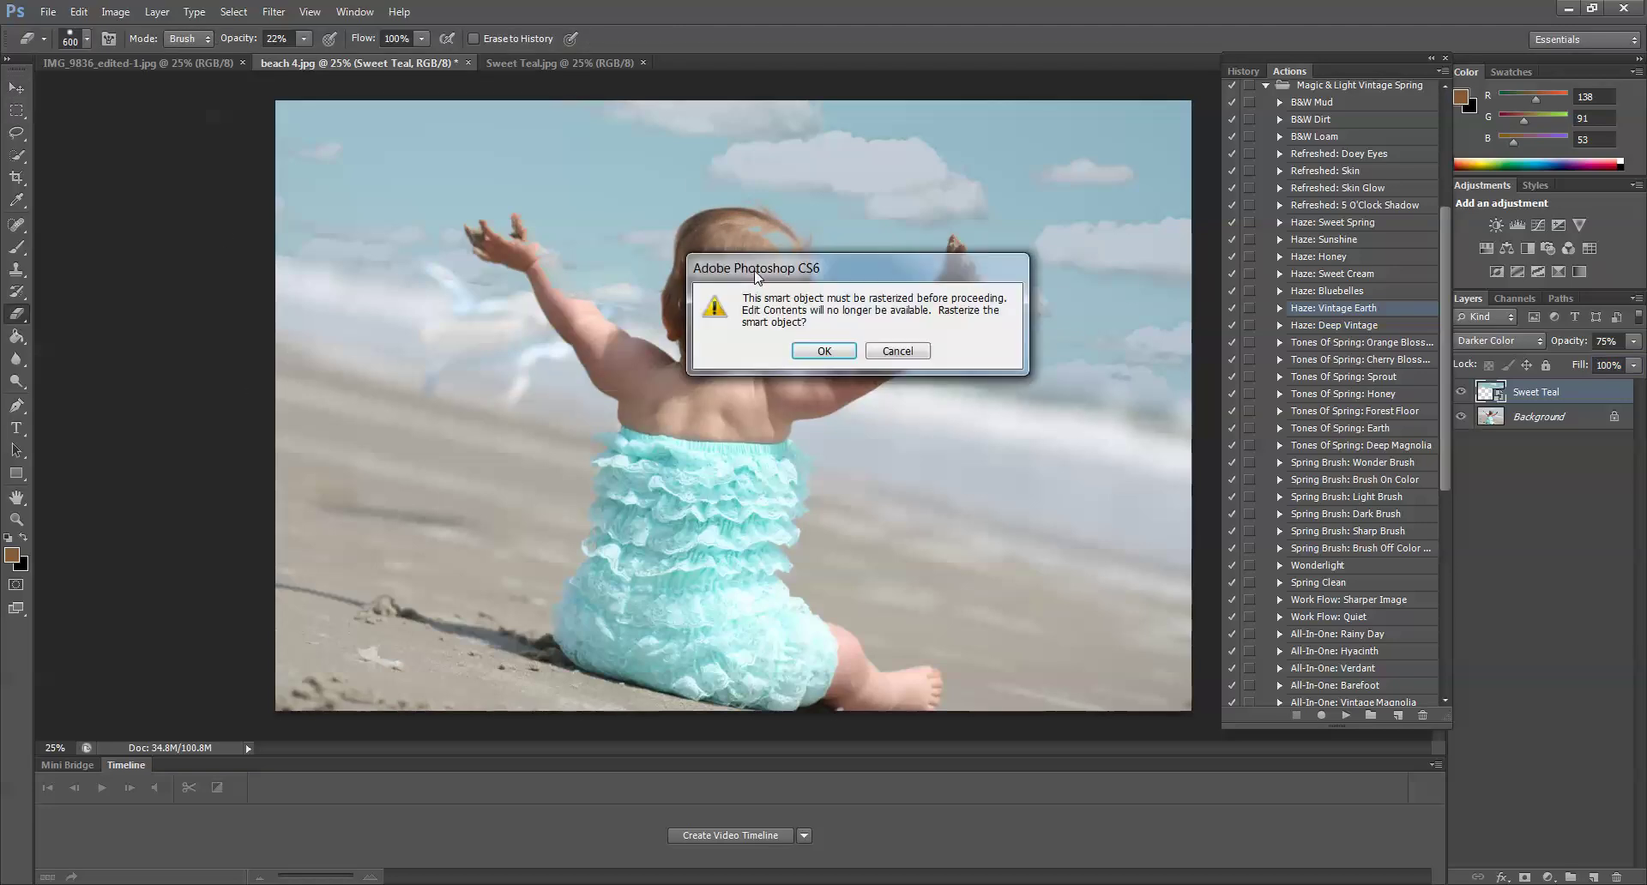
click(819, 353)
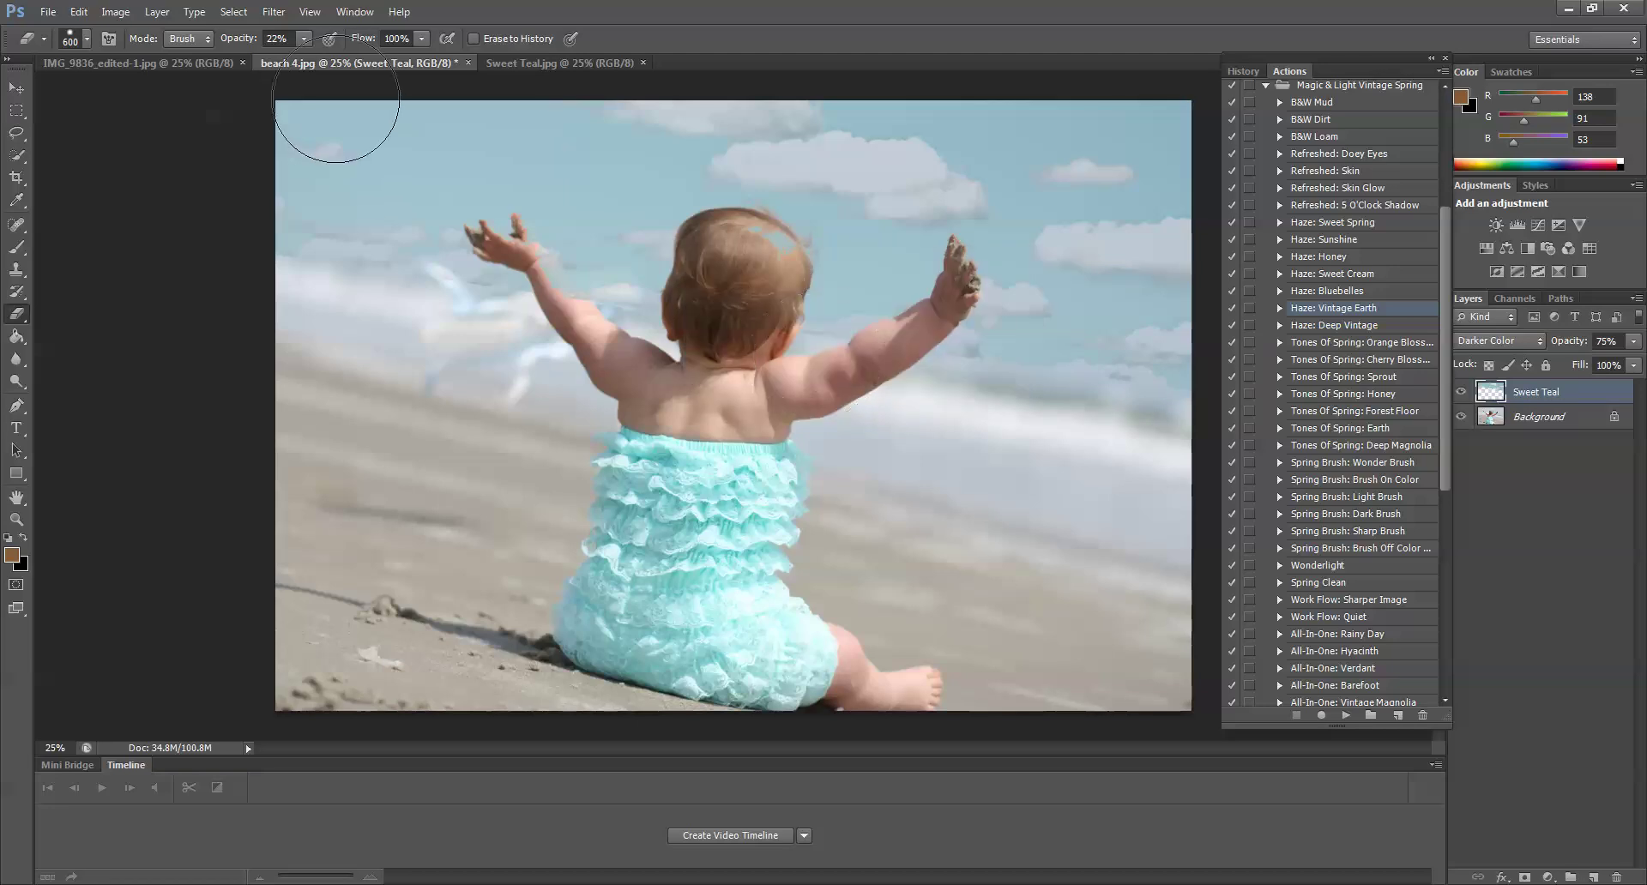
click(304, 39)
drag(309, 58, 381, 52)
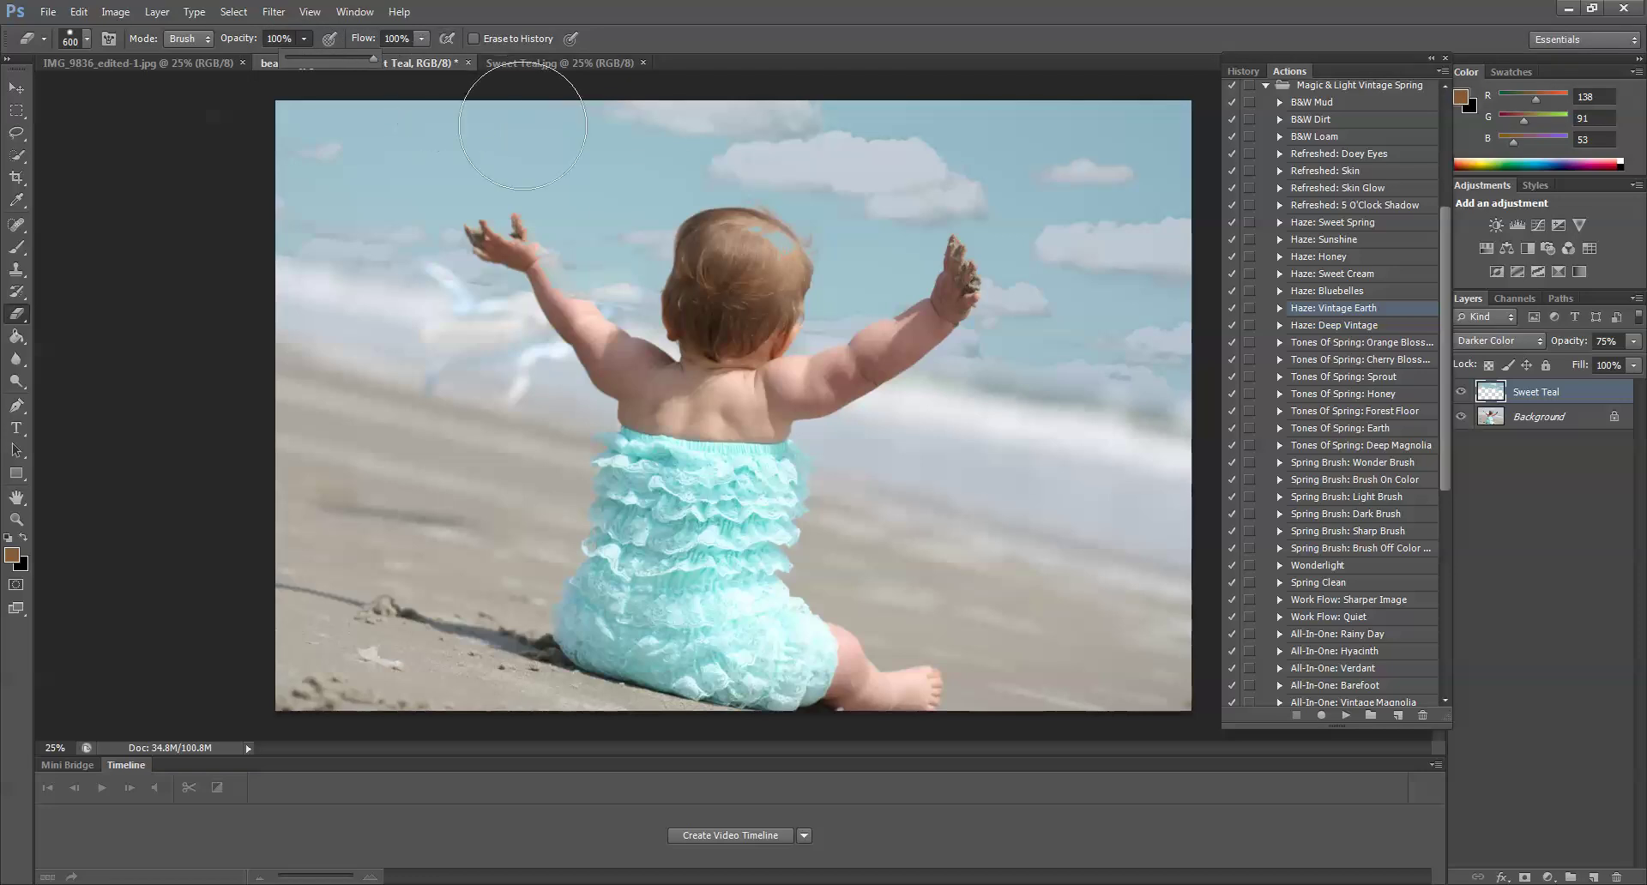
Step: With a smaller brush, erase teal from the baby's hair and raised arm; set hardness to 83%
key(bracketleft)
key(bracketleft)
key(bracketleft)
key(bracketleft)
key(bracketleft)
key(bracketleft)
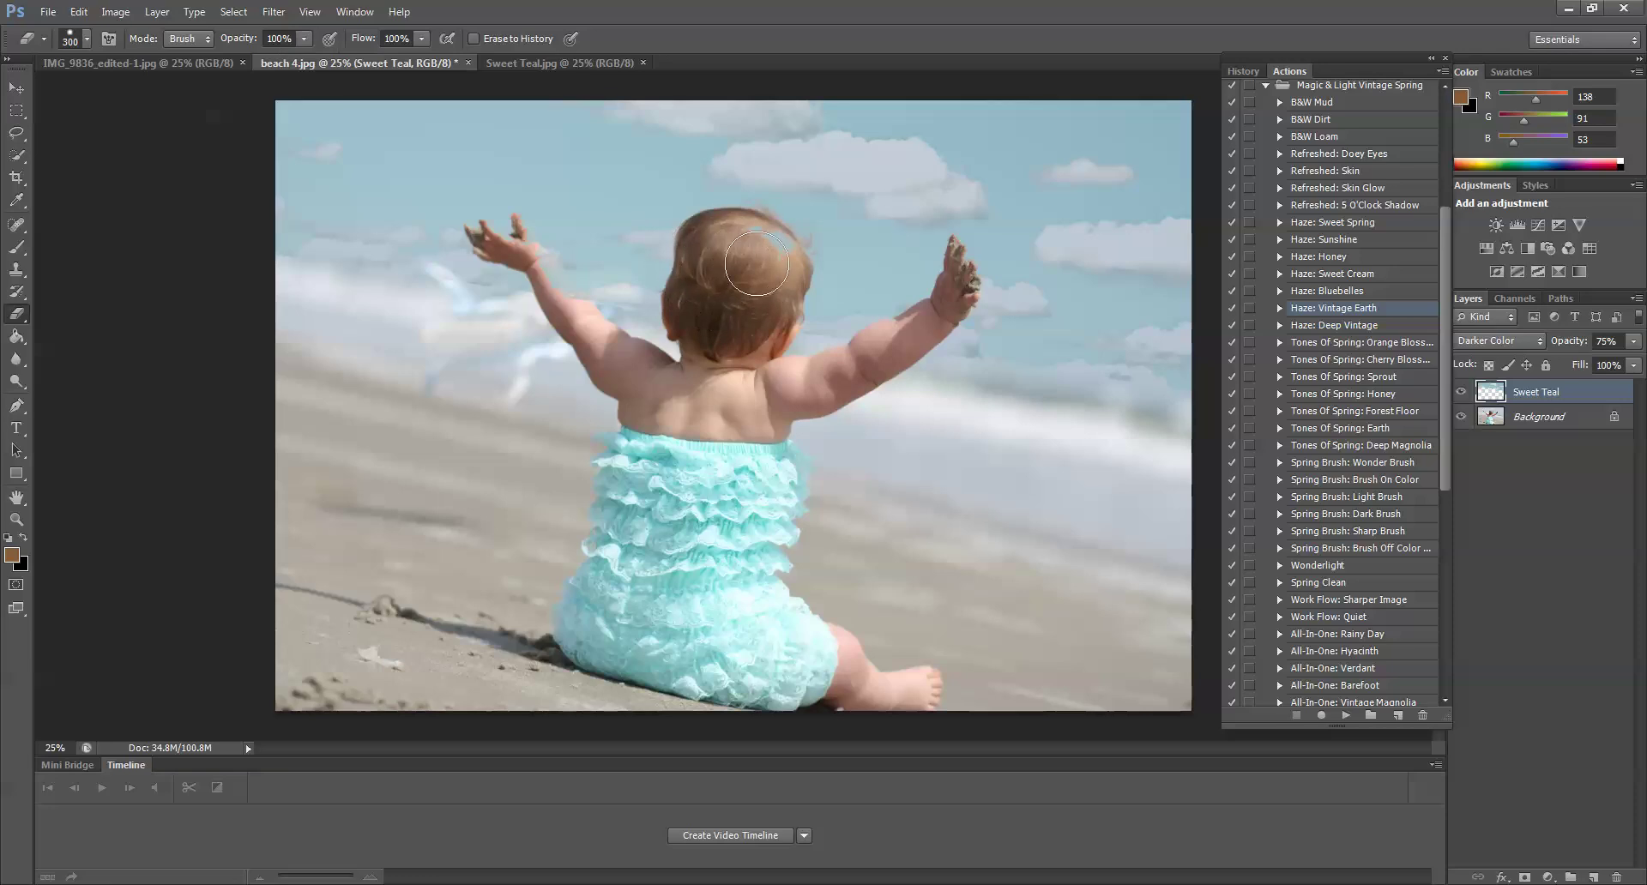
mouse_move(772, 259)
mouse_down()
mouse_move(699, 248)
mouse_move(740, 336)
mouse_move(793, 362)
mouse_move(692, 333)
mouse_move(659, 293)
mouse_move(721, 204)
mouse_move(809, 233)
mouse_move(806, 346)
mouse_move(756, 345)
mouse_move(805, 291)
mouse_move(803, 252)
mouse_move(741, 203)
mouse_move(709, 217)
mouse_move(665, 320)
mouse_move(723, 225)
mouse_move(760, 303)
mouse_move(566, 305)
mouse_up()
key(bracketleft)
key(bracketleft)
mouse_move(538, 259)
mouse_down()
mouse_move(575, 302)
mouse_move(525, 252)
mouse_up()
click(85, 39)
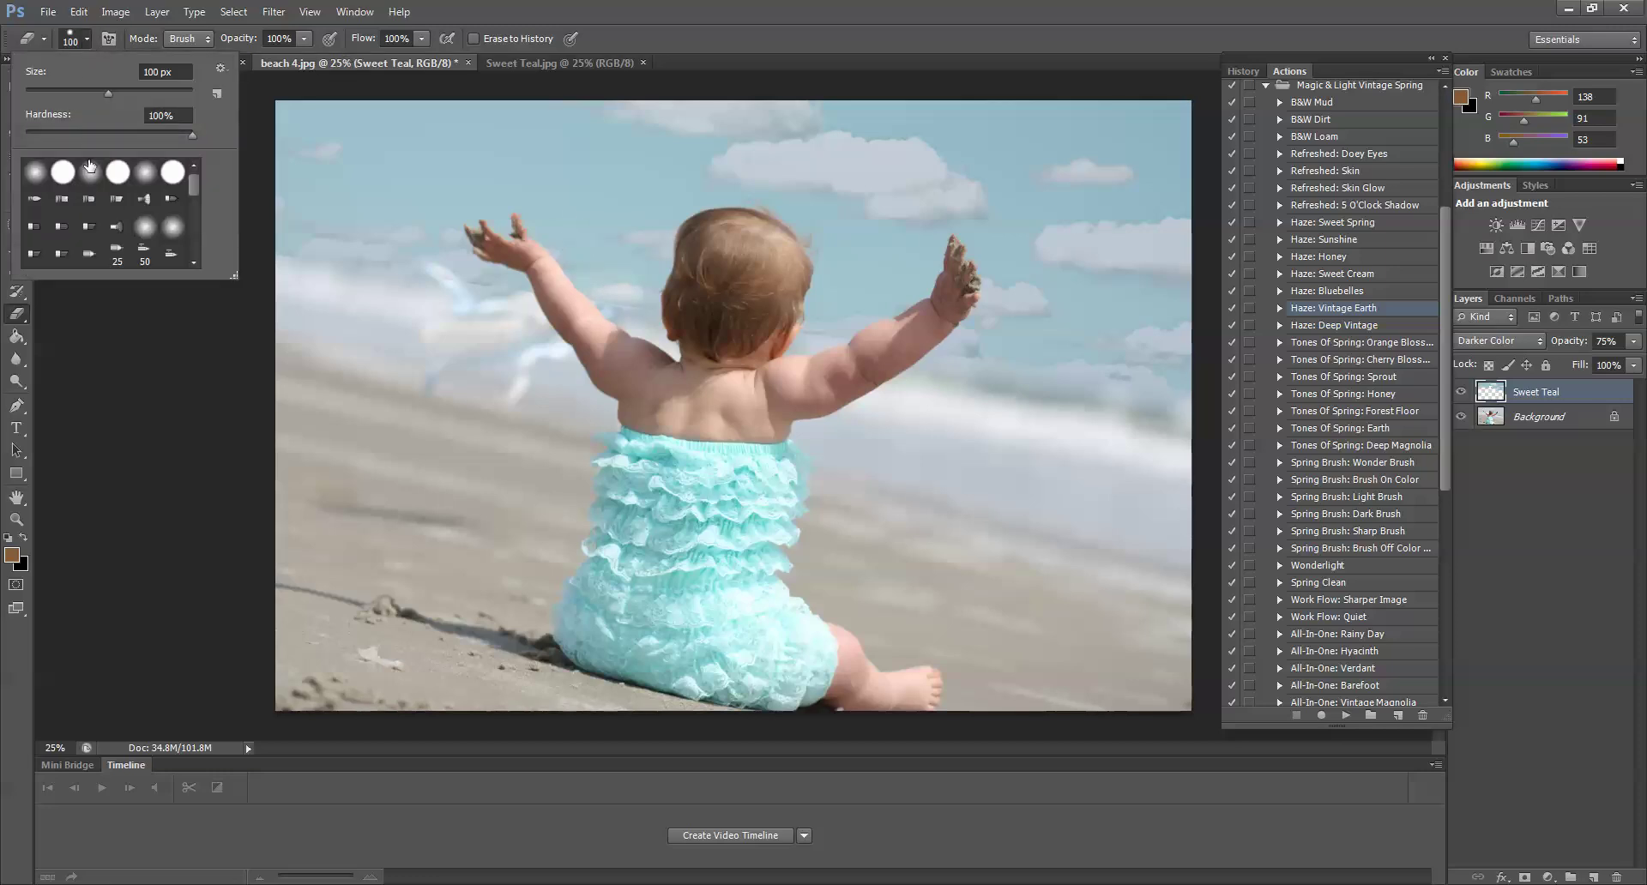
drag(193, 134, 65, 131)
click(496, 249)
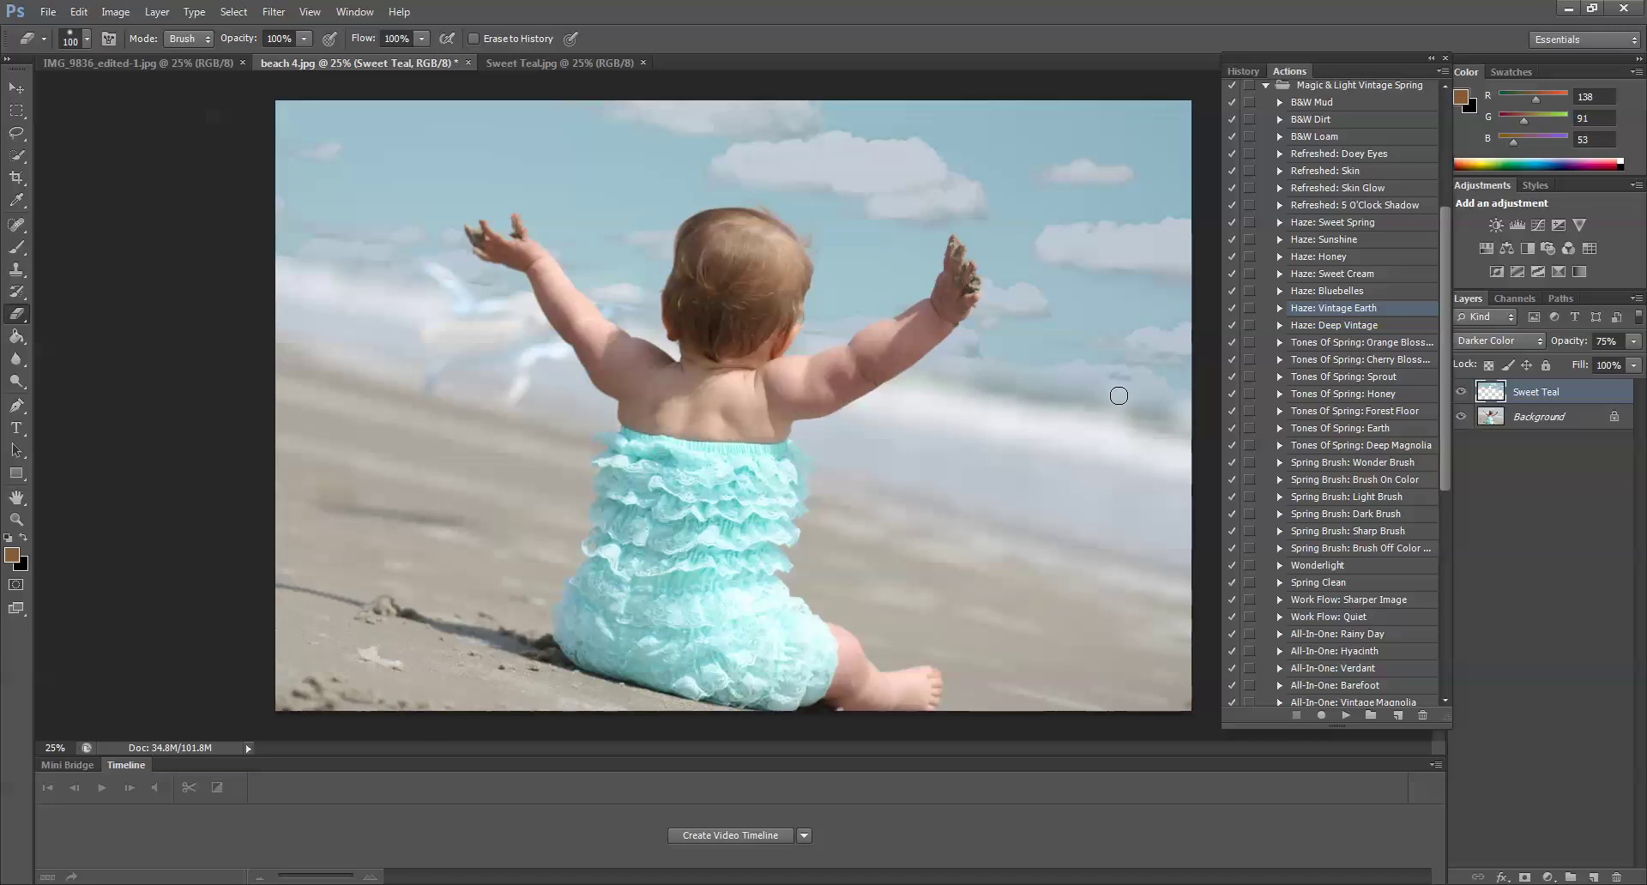
Step: Set eraser flow to 62% and lower the Sweet Teal layer's opacity to 52%
click(421, 39)
drag(424, 58, 388, 56)
click(1179, 399)
click(1633, 341)
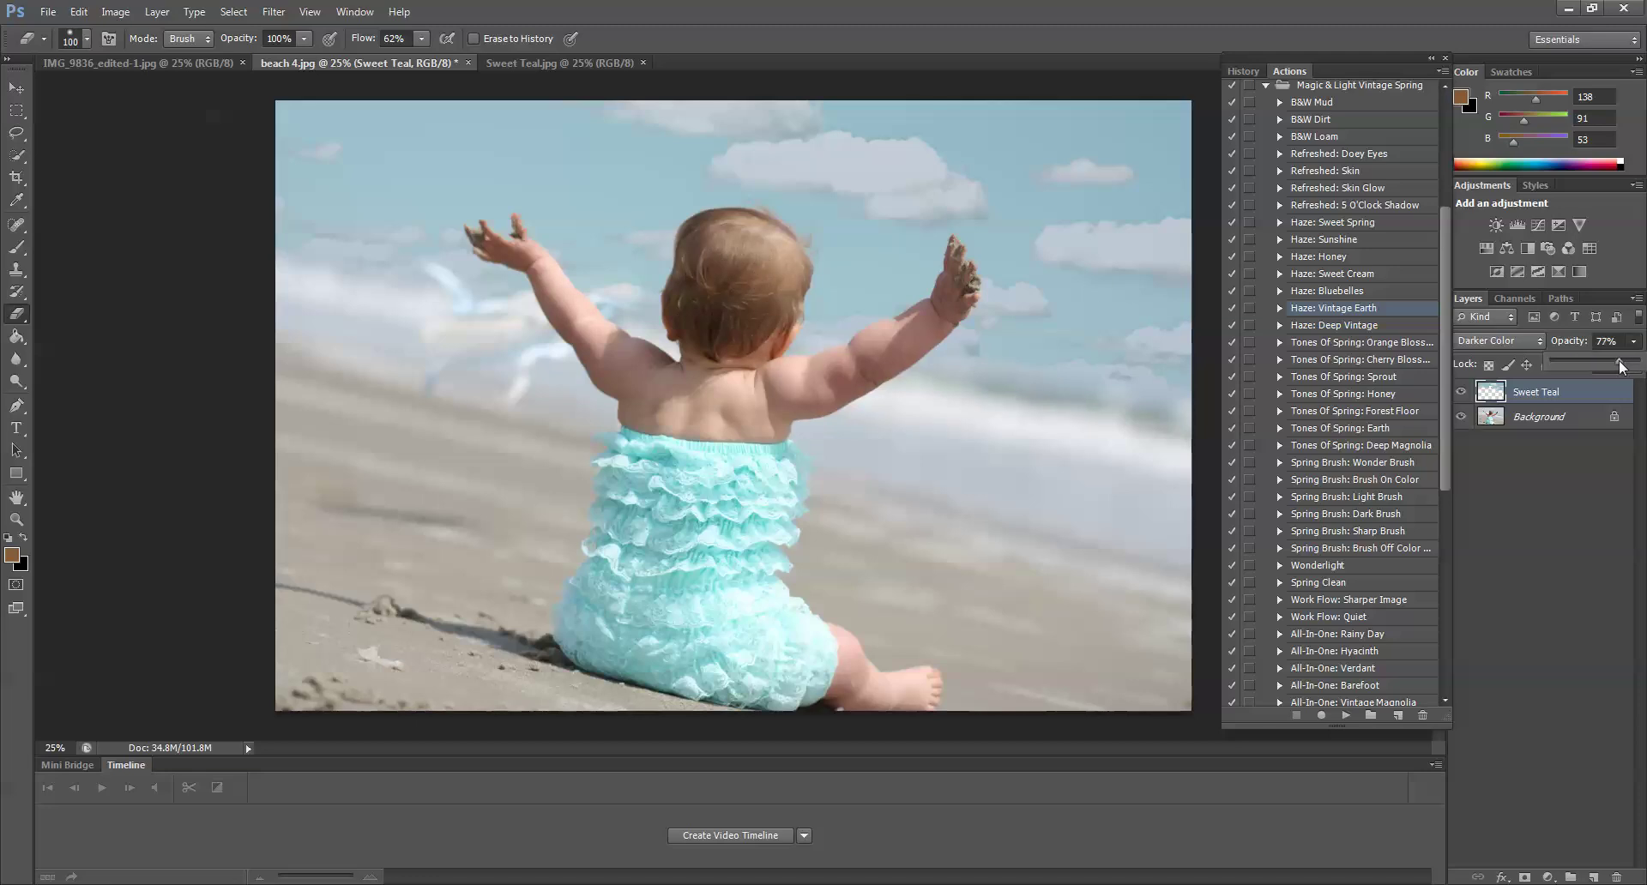
drag(1620, 363, 1597, 359)
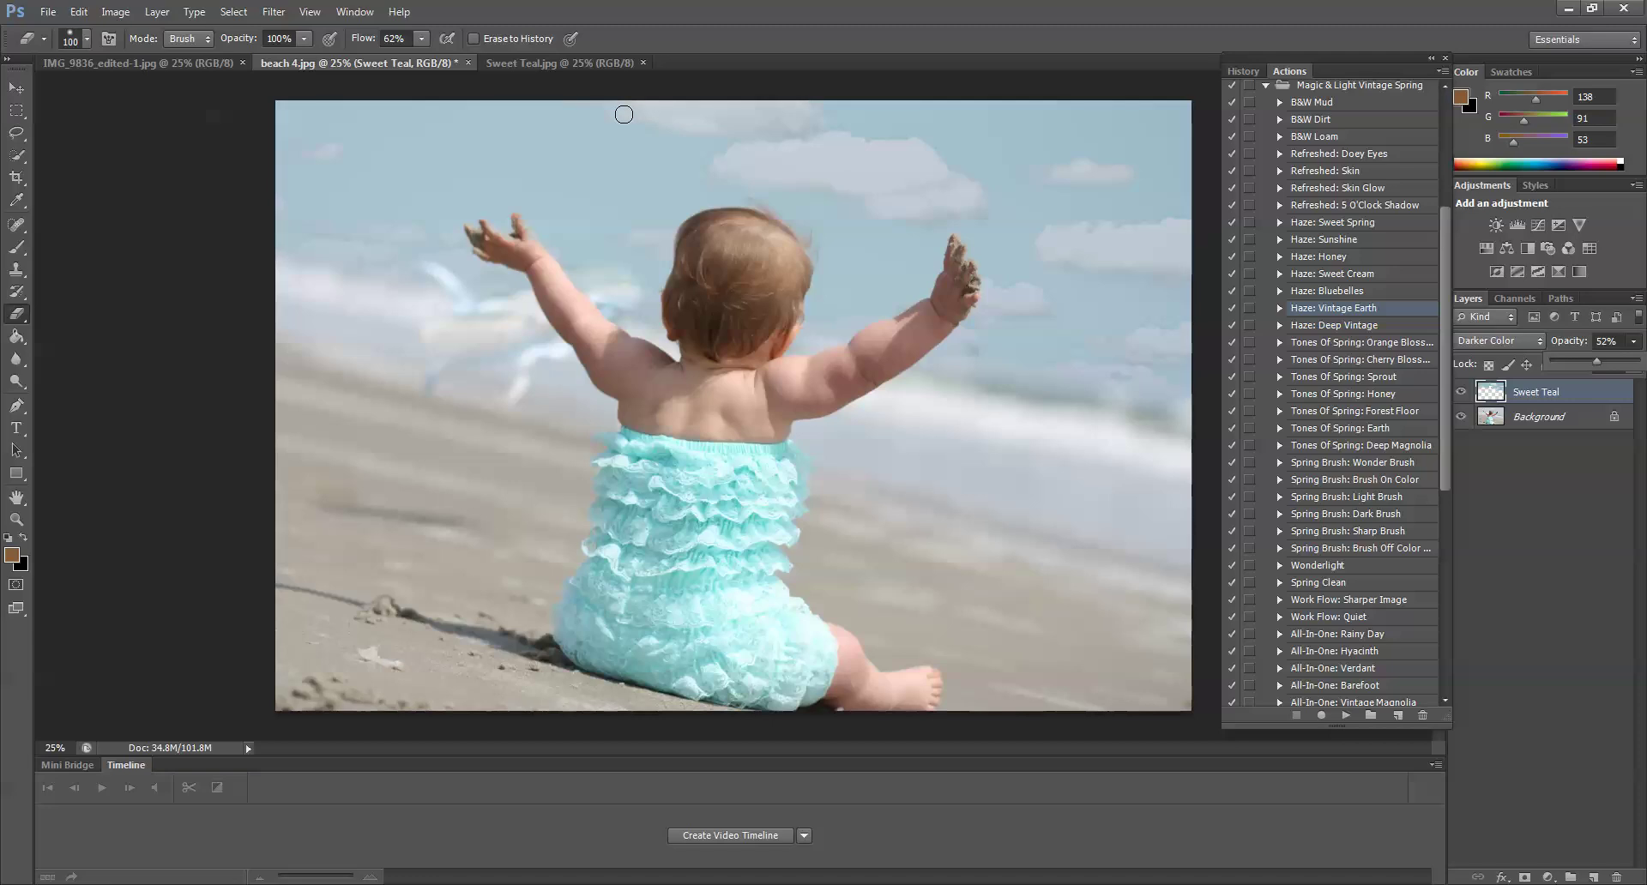
Step: Apply a Gaussian Blur of about 20.9 pixels to the Sweet Teal sky layer
click(272, 13)
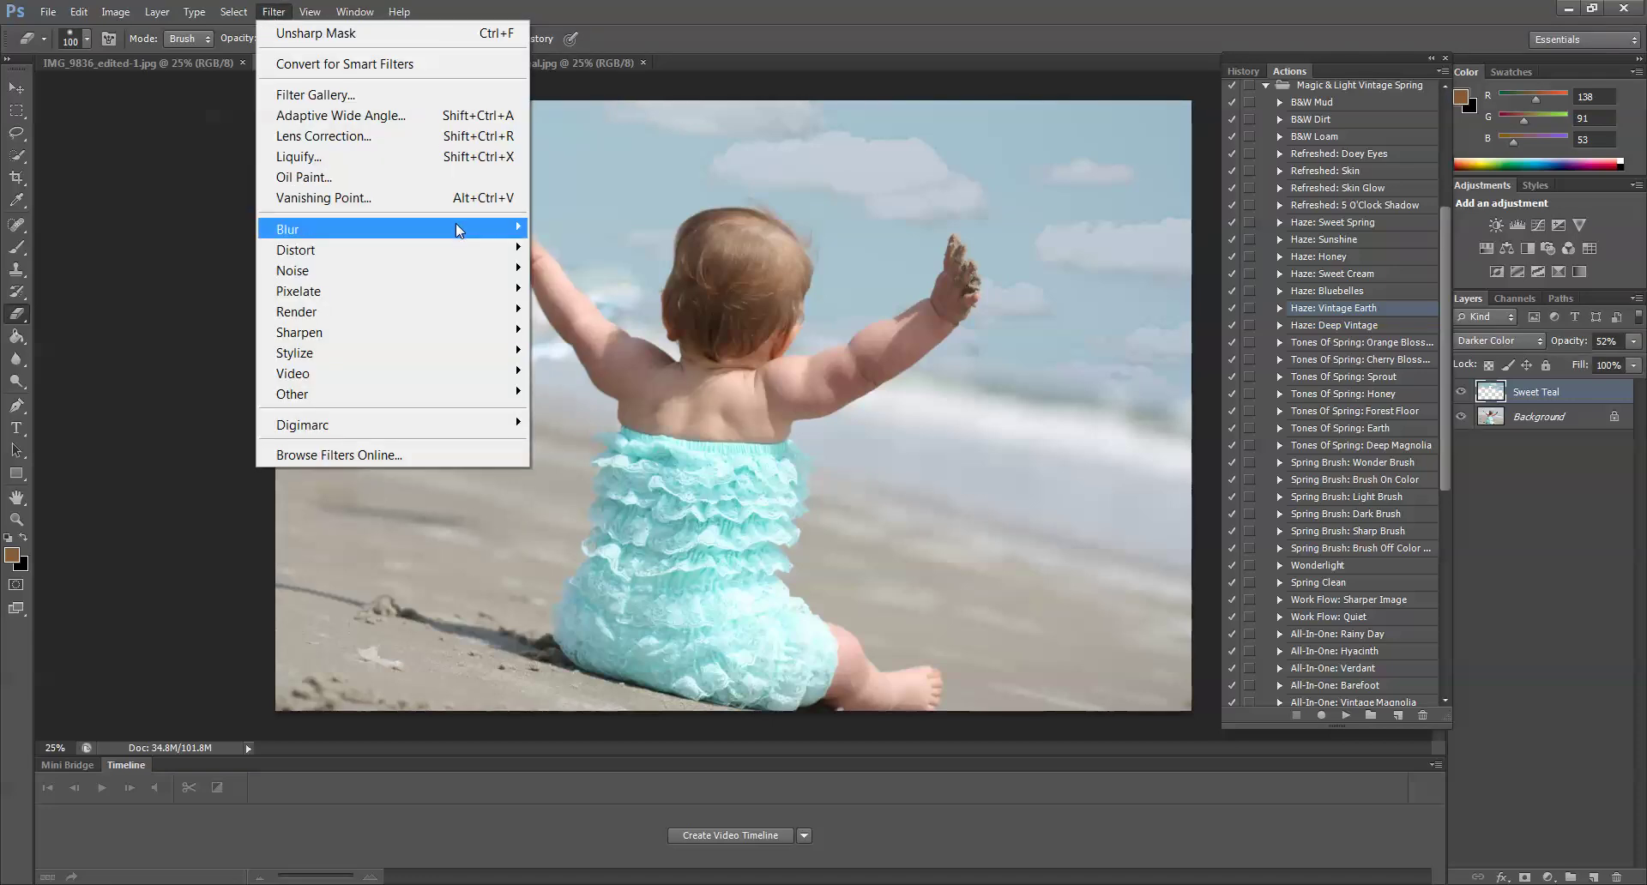
mouse_move(455, 226)
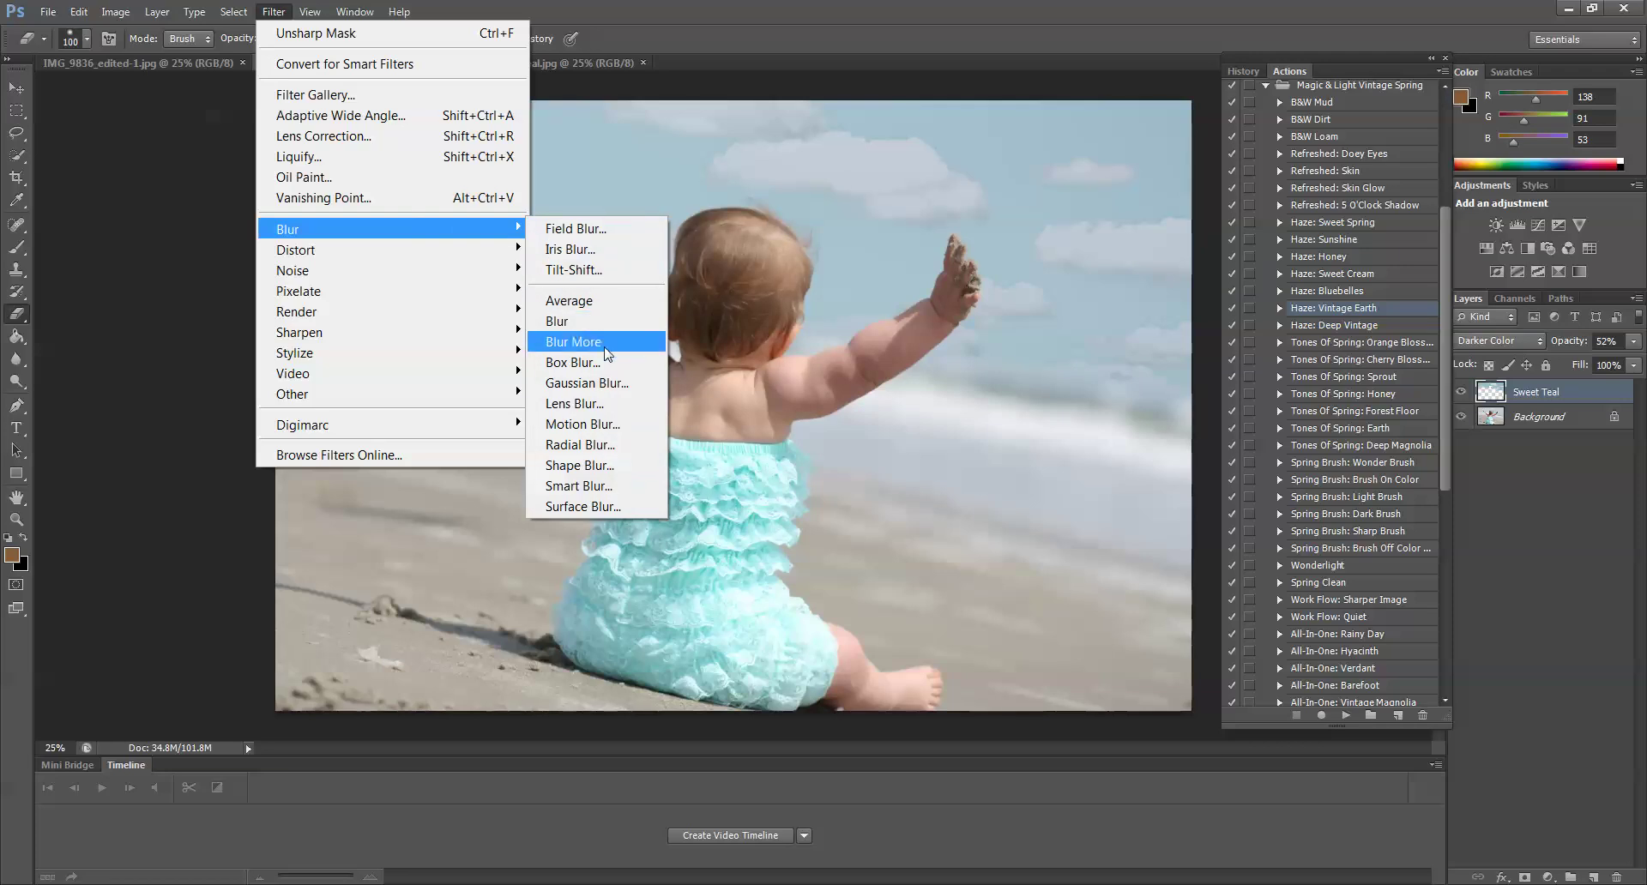
click(607, 388)
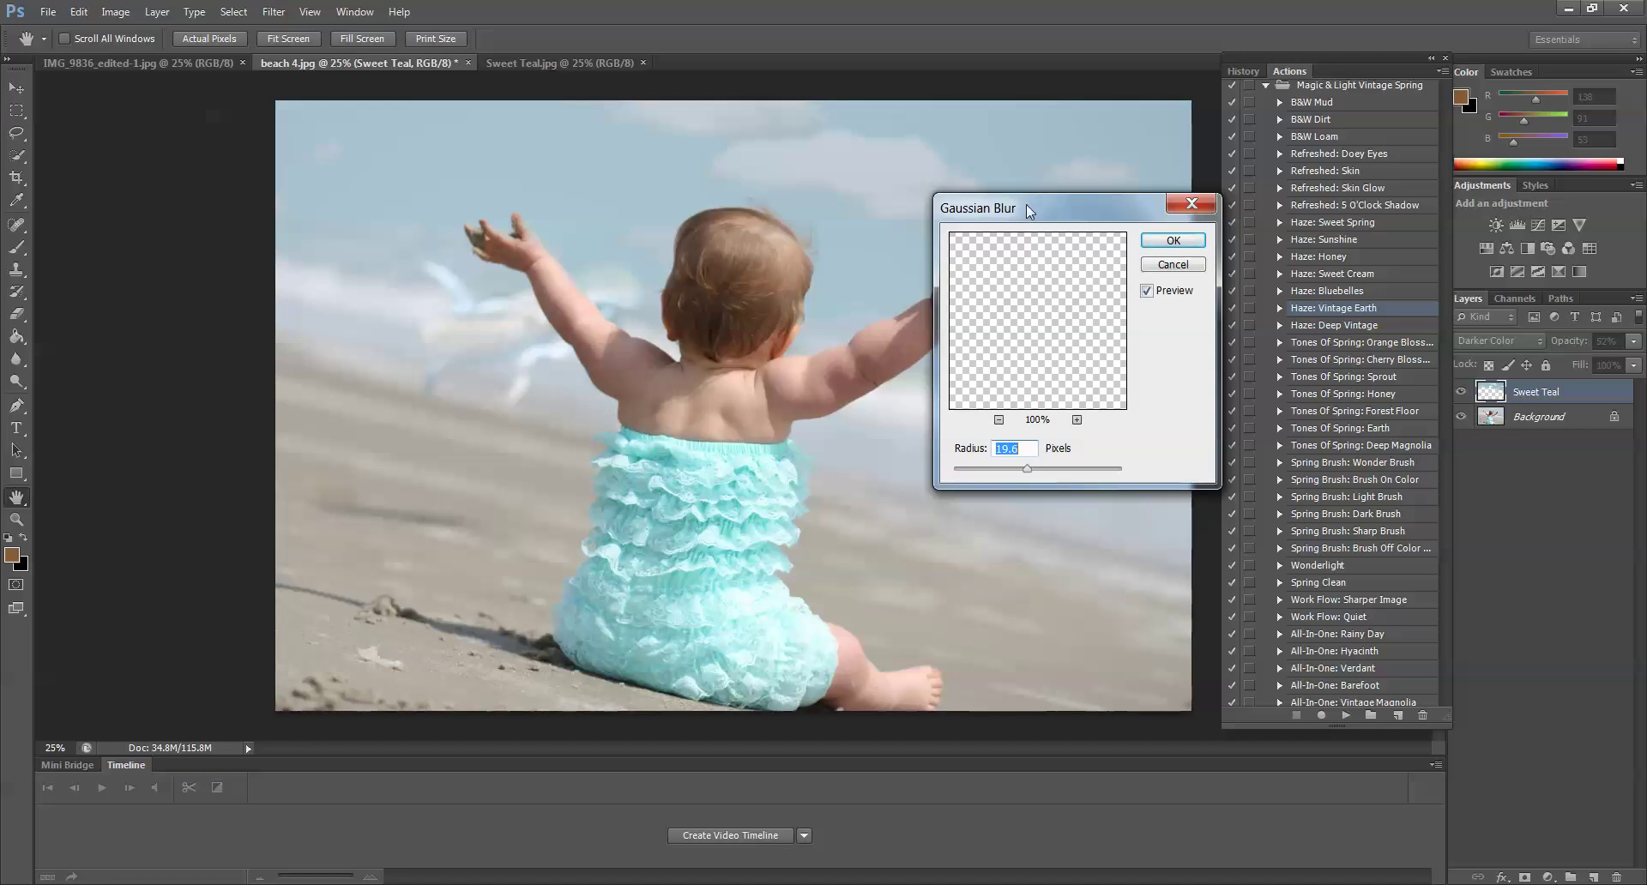
drag(1028, 209, 1188, 227)
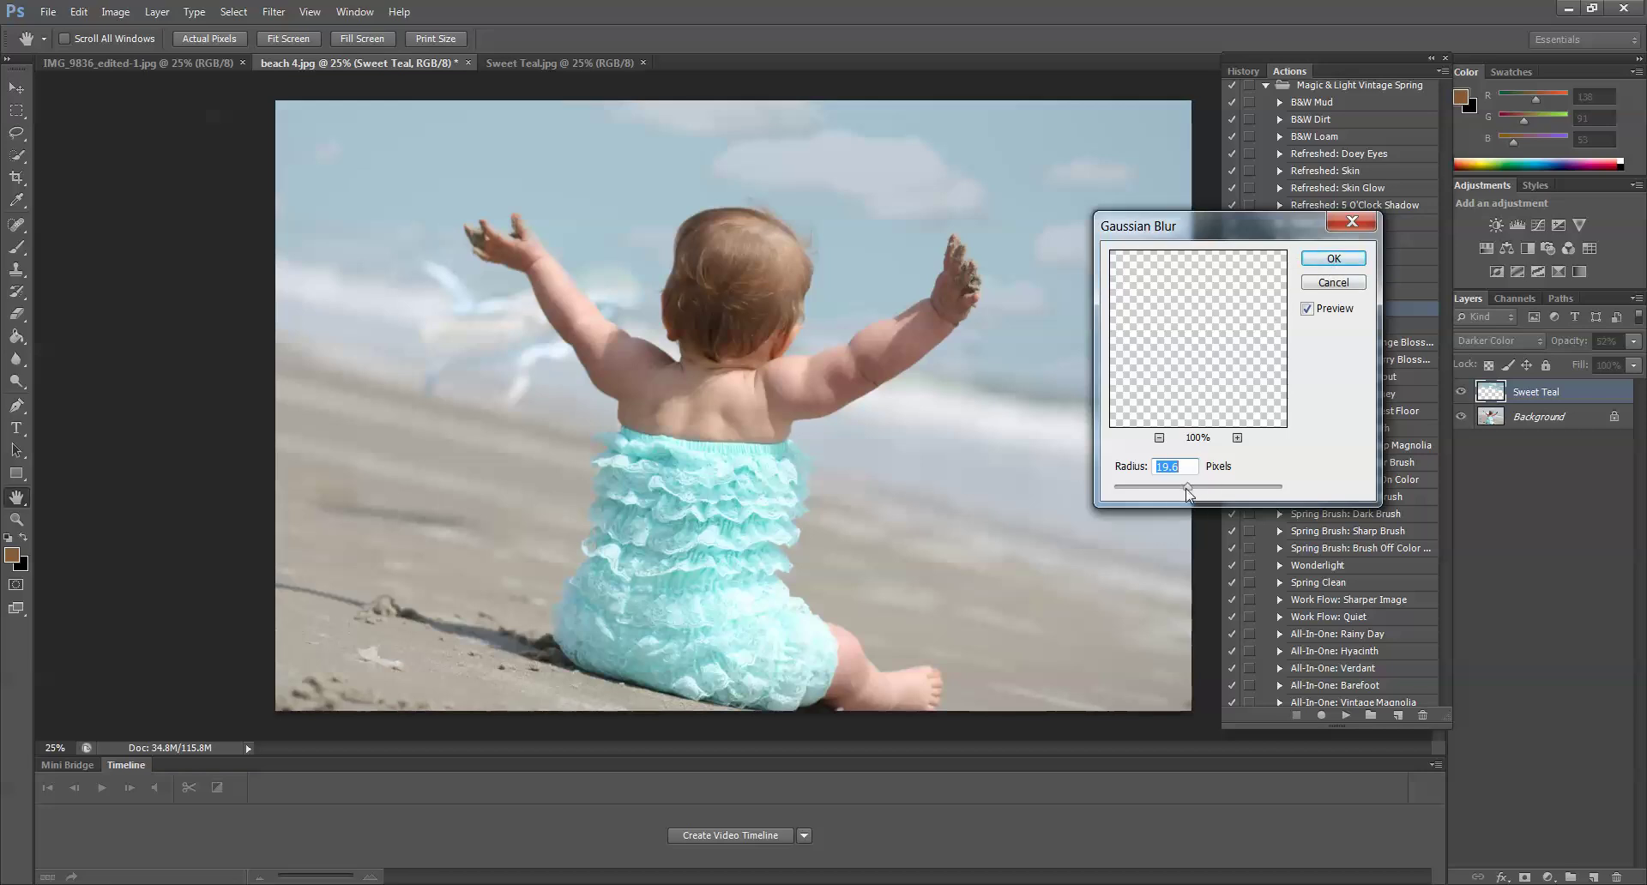
drag(1187, 491, 1221, 488)
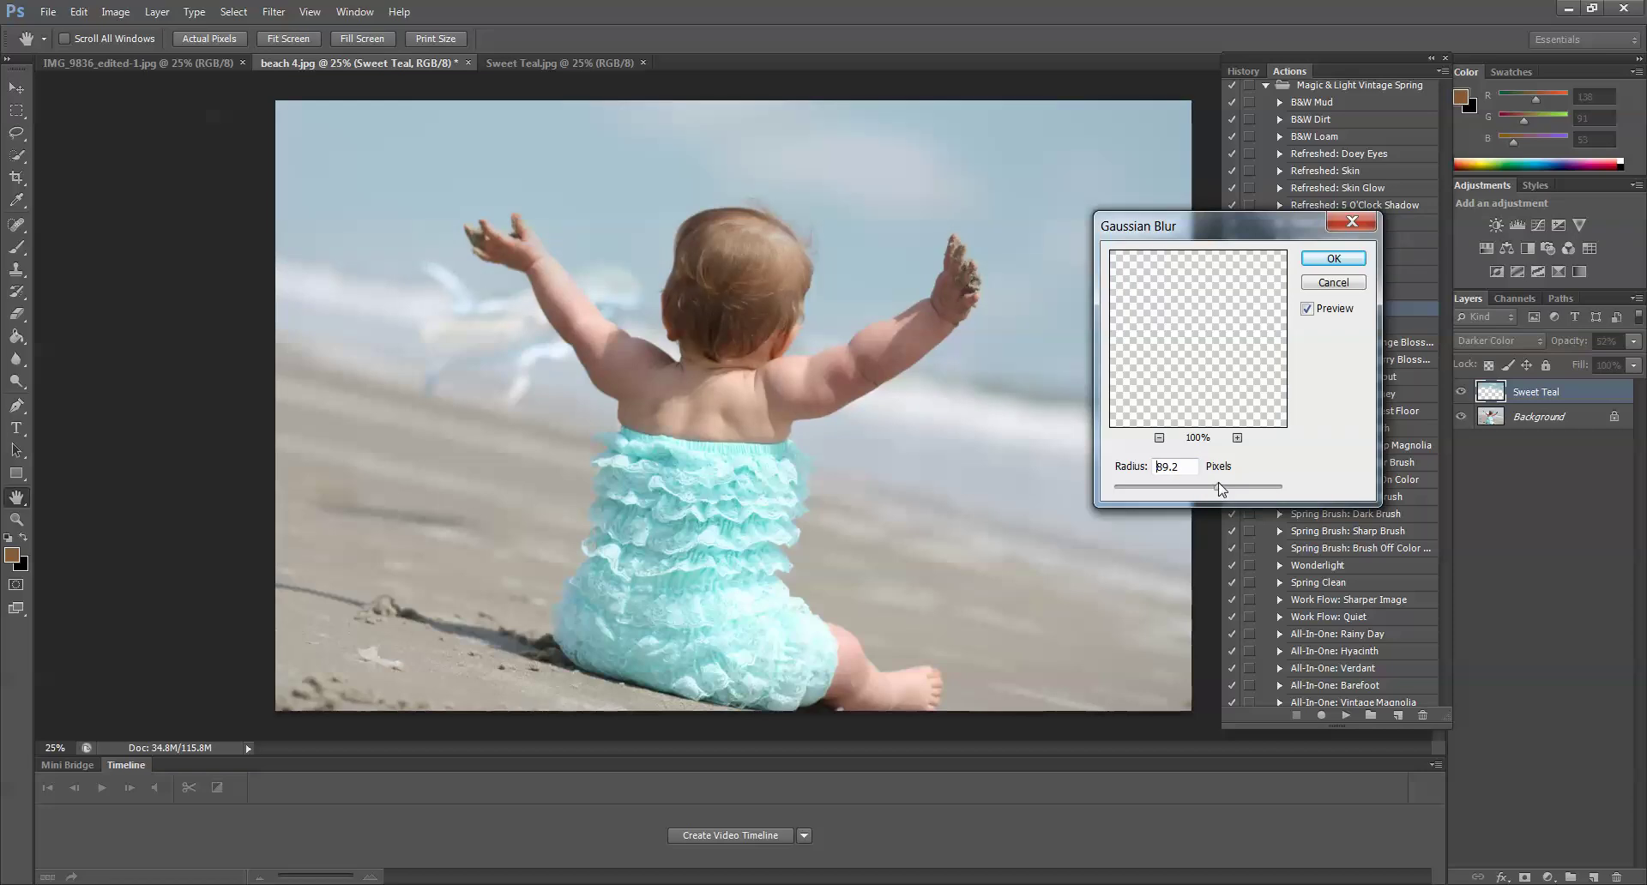
mouse_move(1219, 489)
mouse_down()
mouse_move(1172, 486)
mouse_move(1189, 490)
mouse_up()
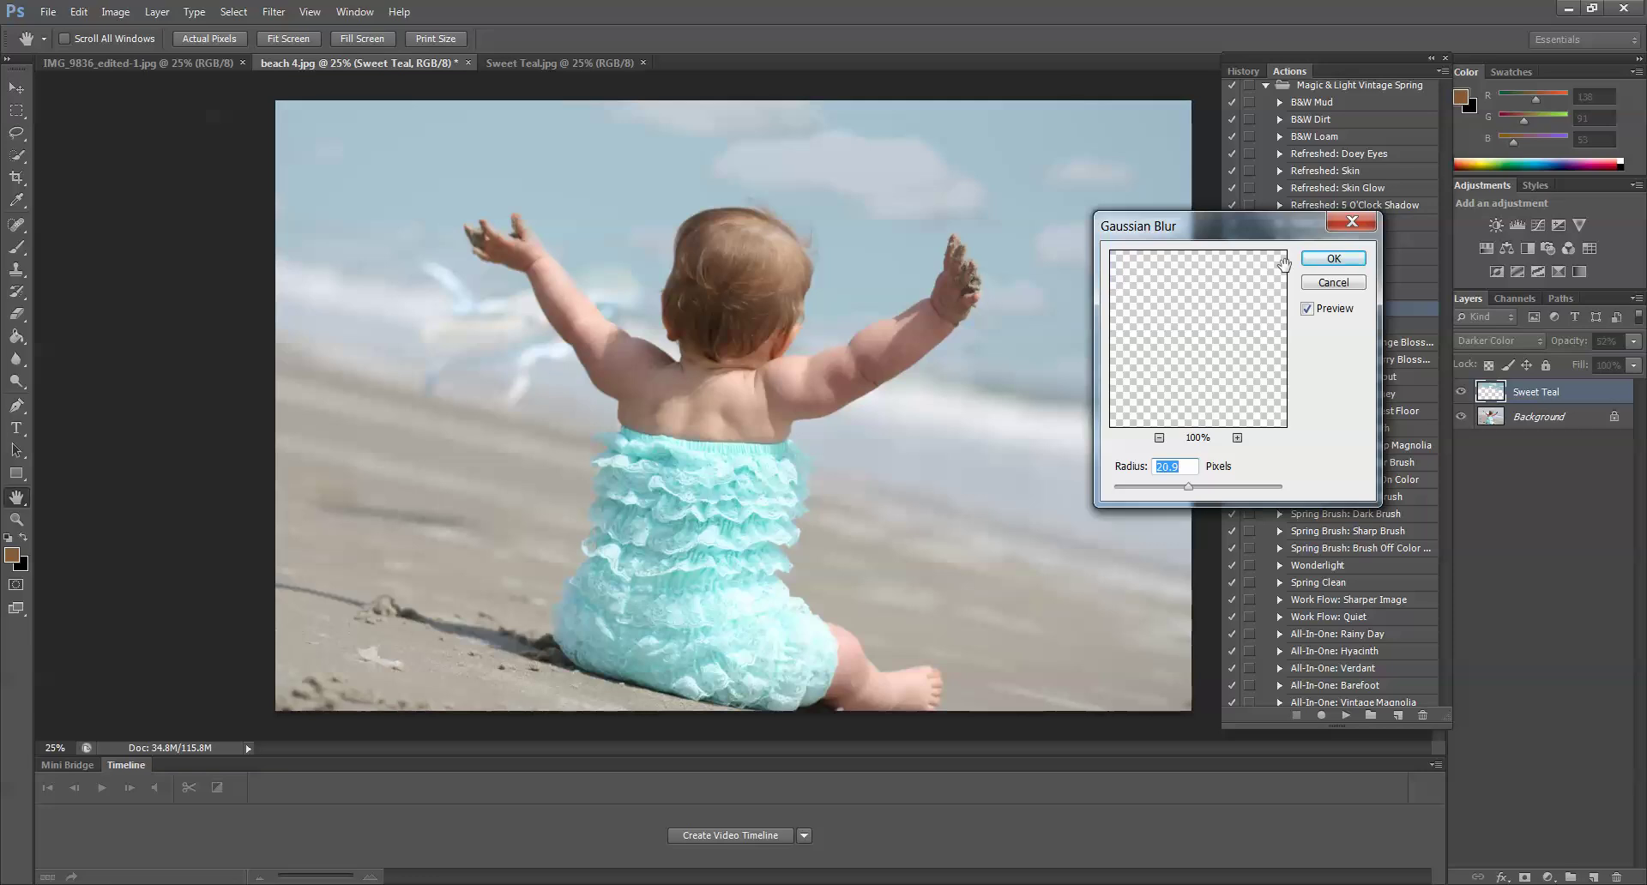
click(1325, 259)
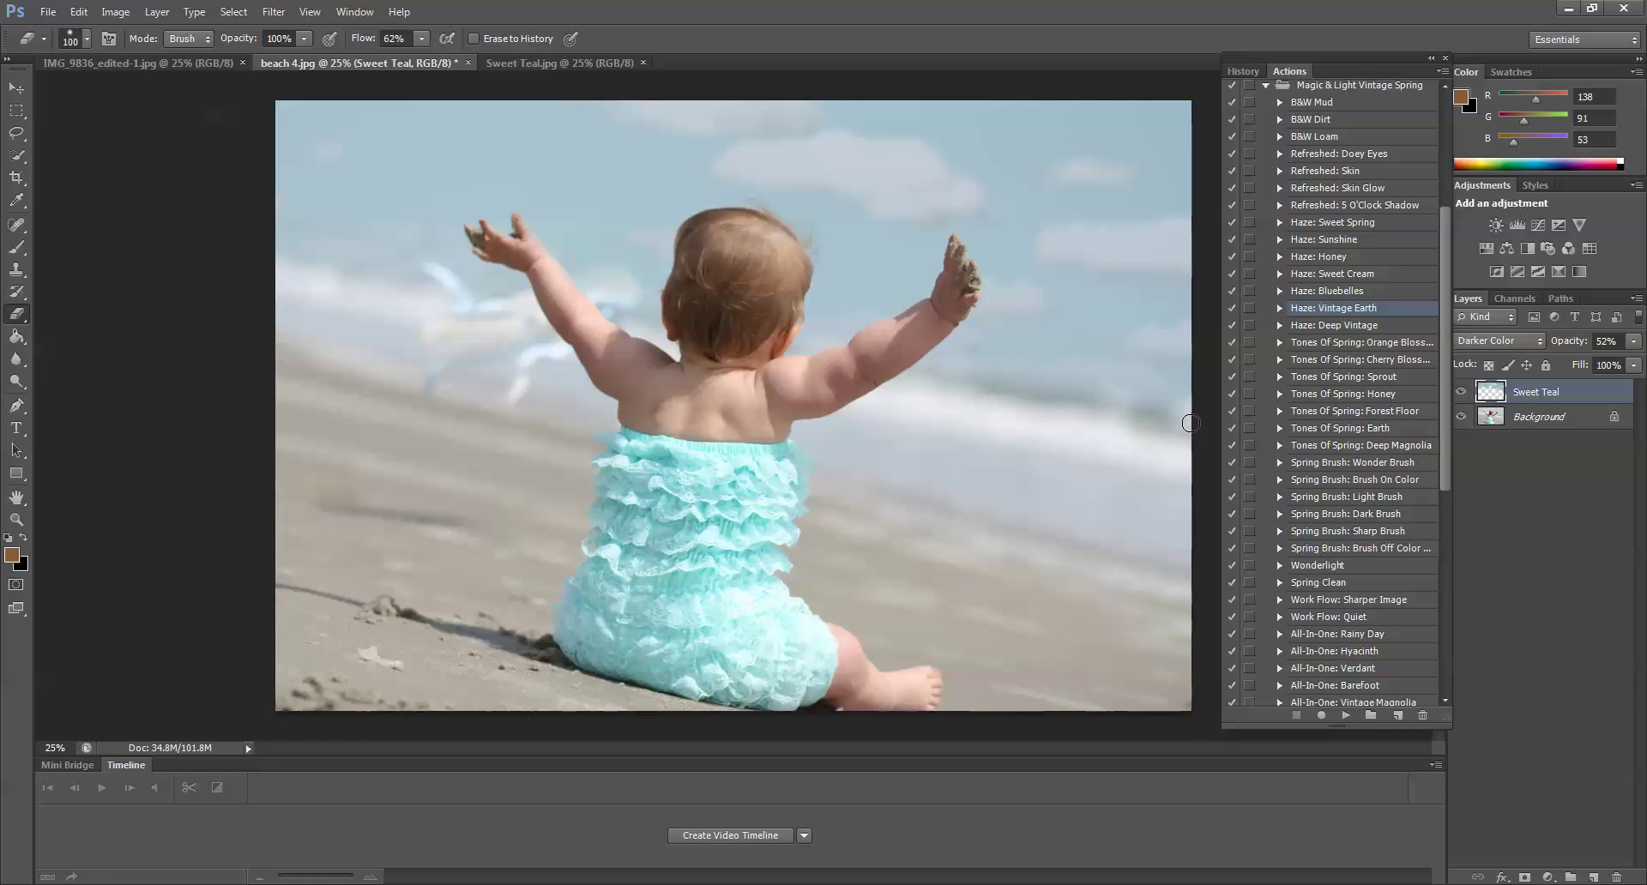
Step: Flatten the image and play the Spring Clean action on it
click(159, 12)
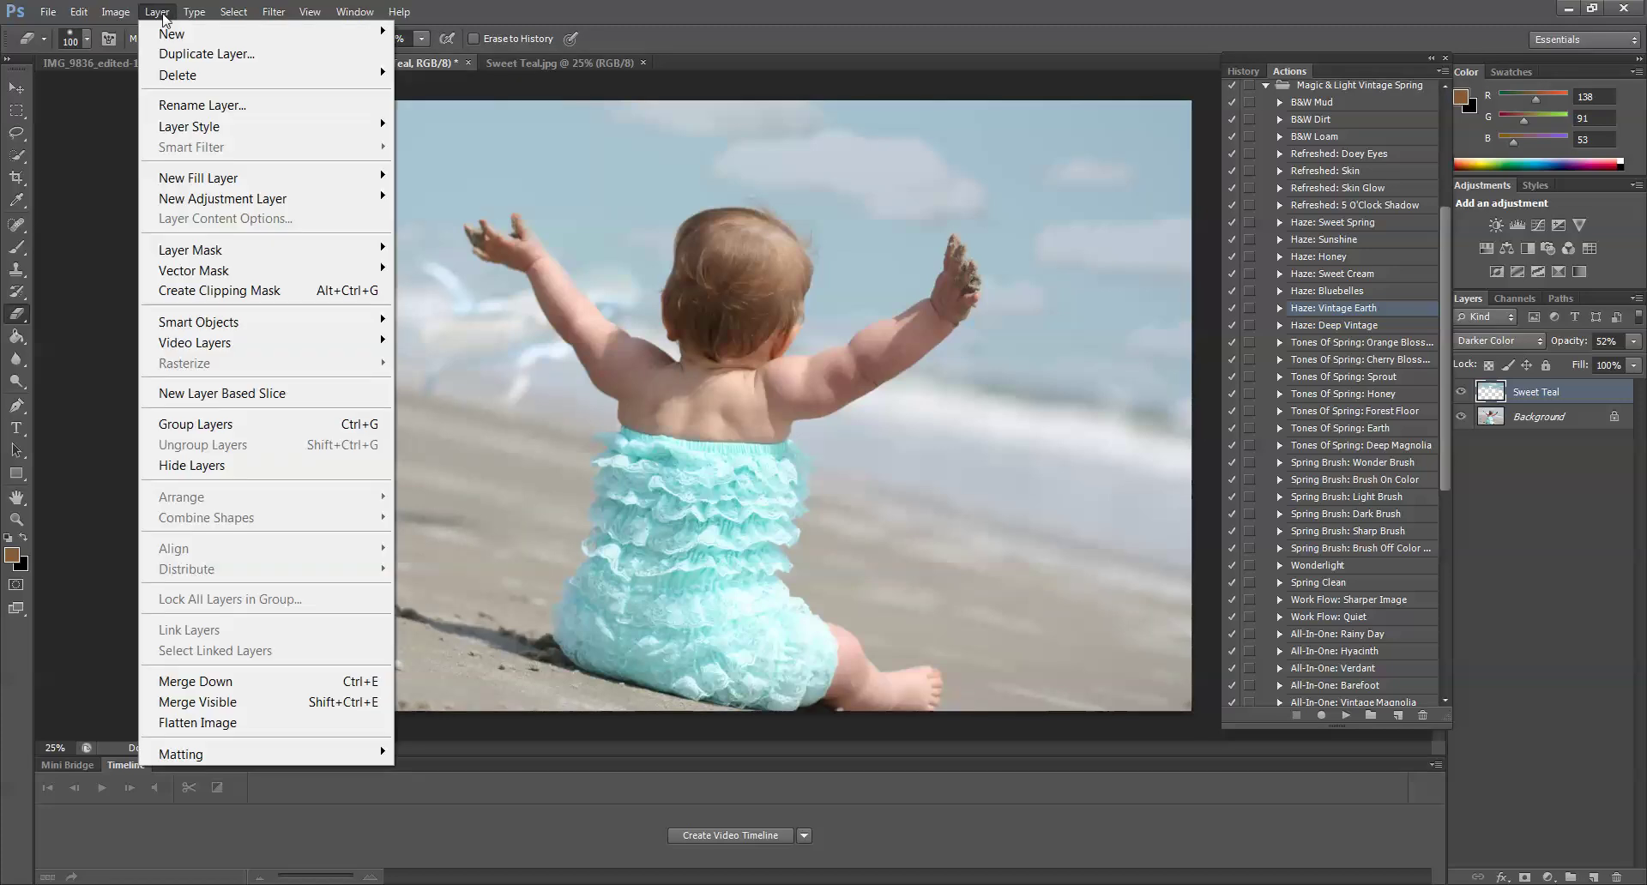
click(317, 728)
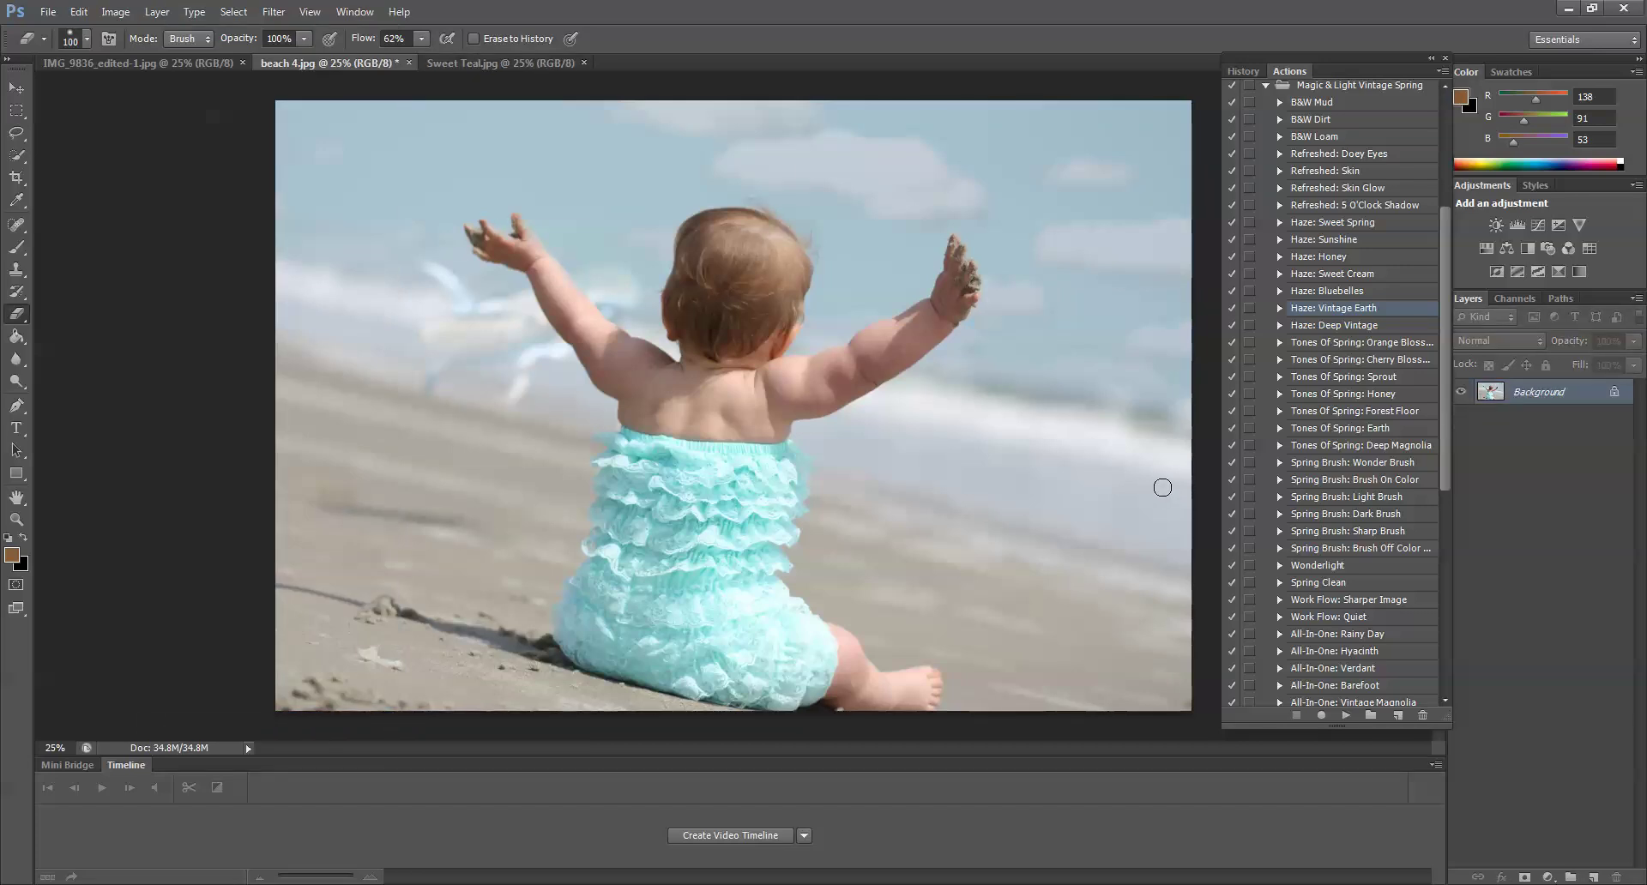
click(1305, 586)
click(1346, 716)
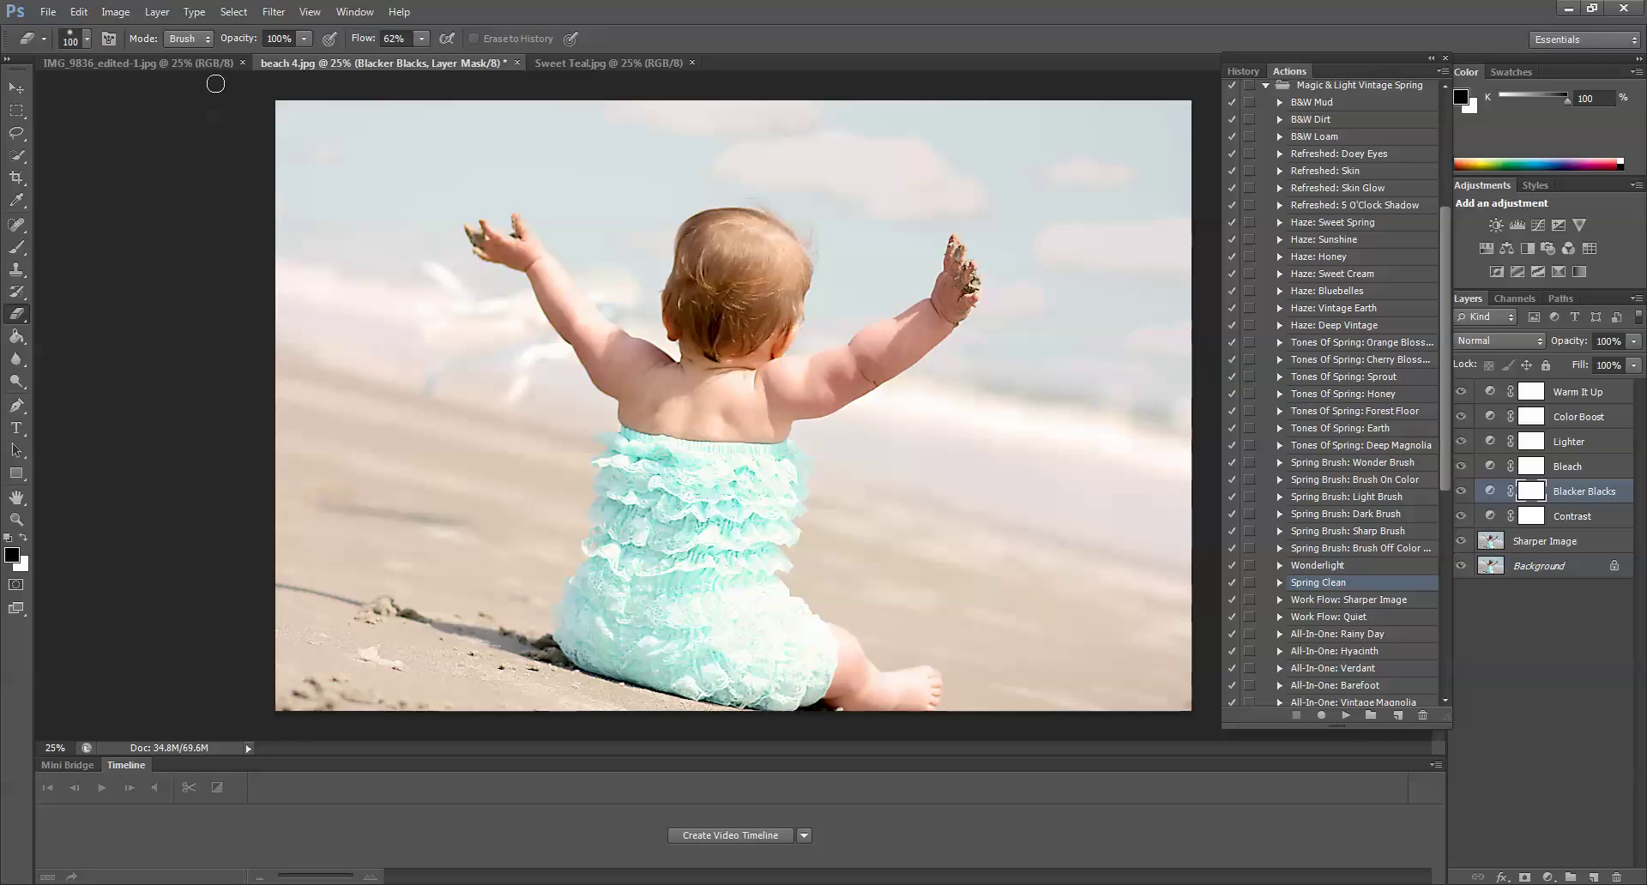
click(104, 65)
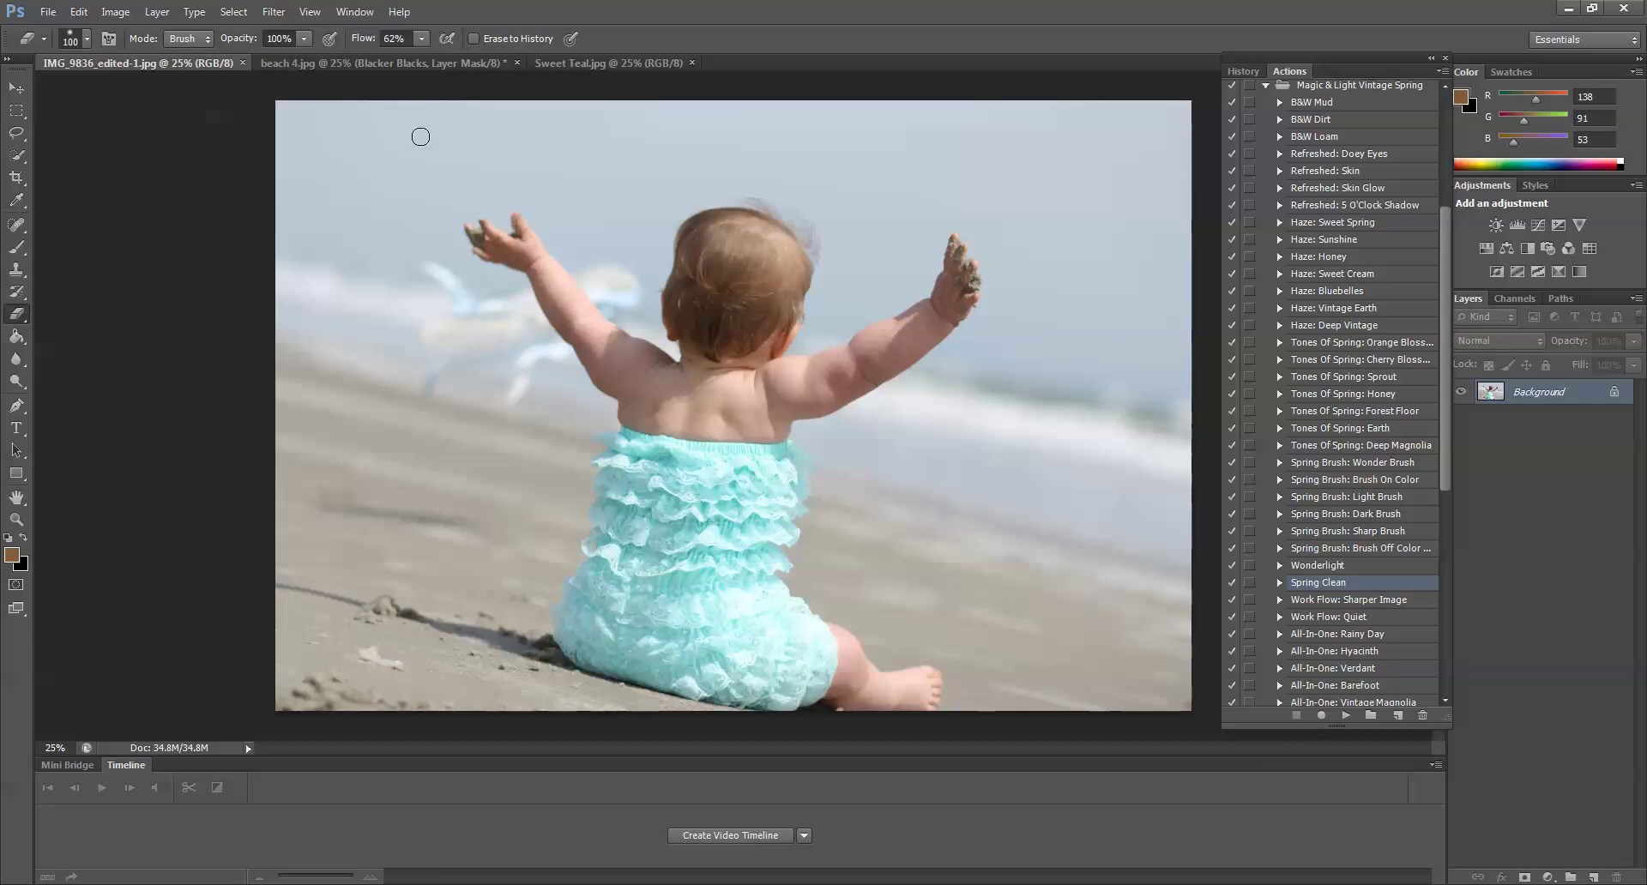
click(418, 61)
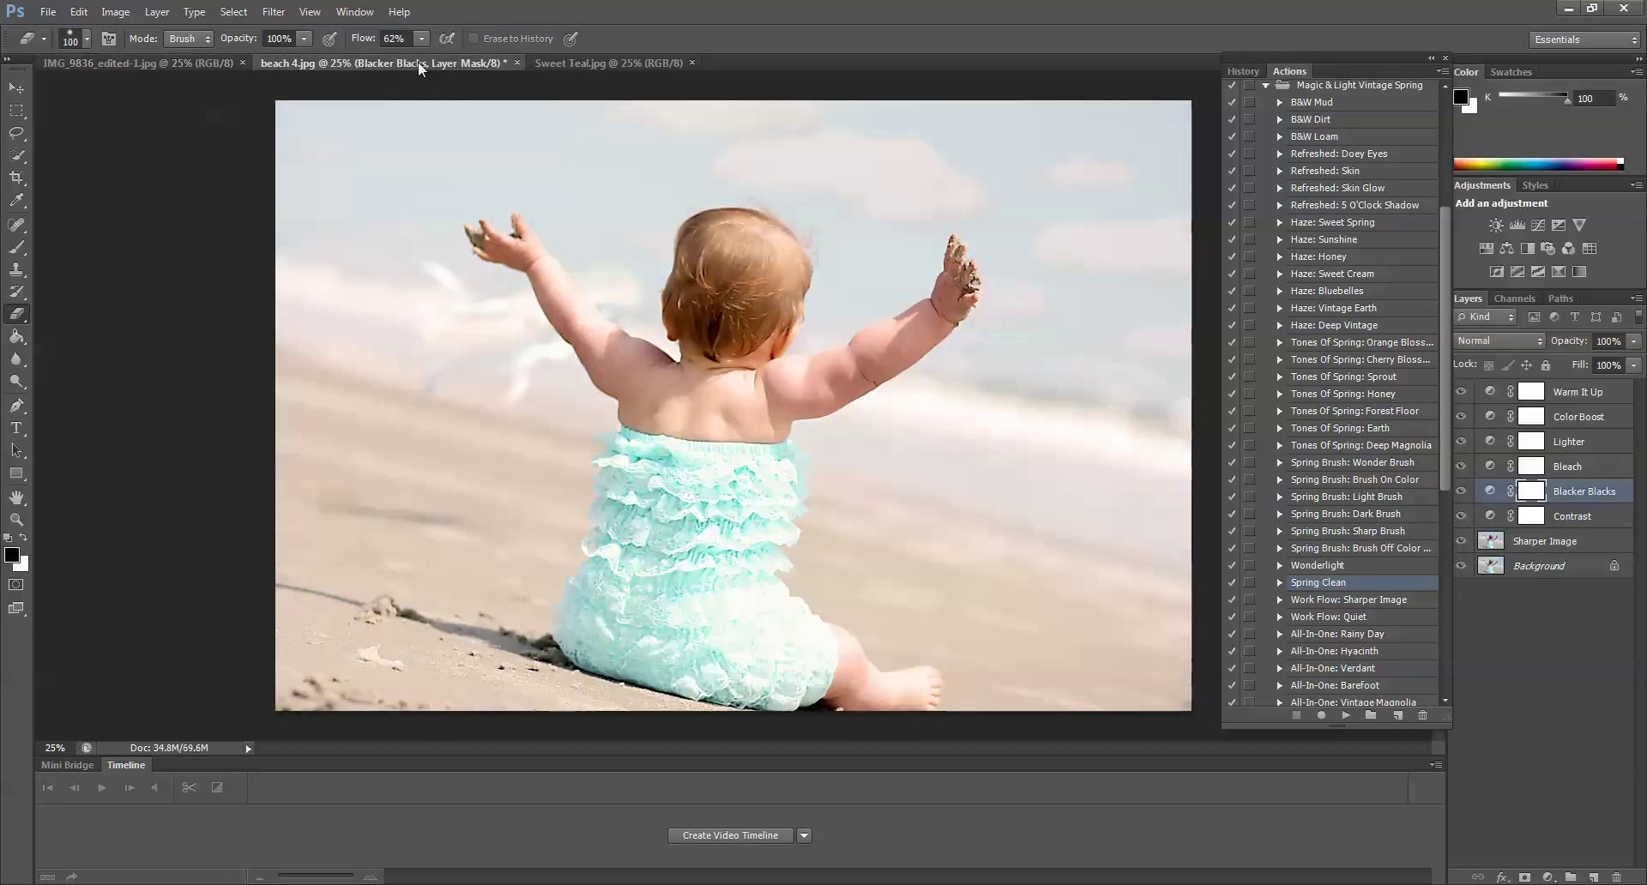